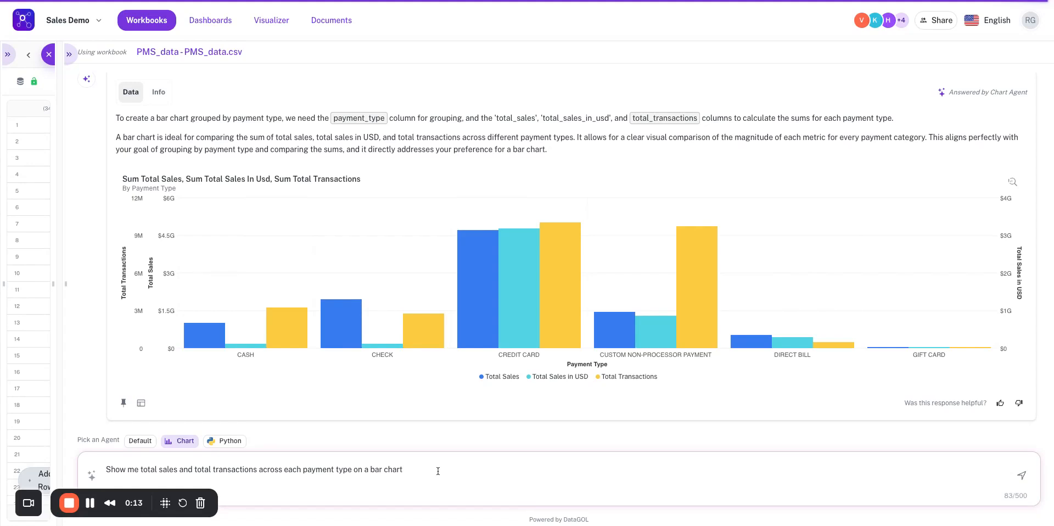
Submit the prompt for a bar chart of total sales and total transactions by payment type, and pin the resulting chart to the demo page.
{"action": "key", "text": "Return"}
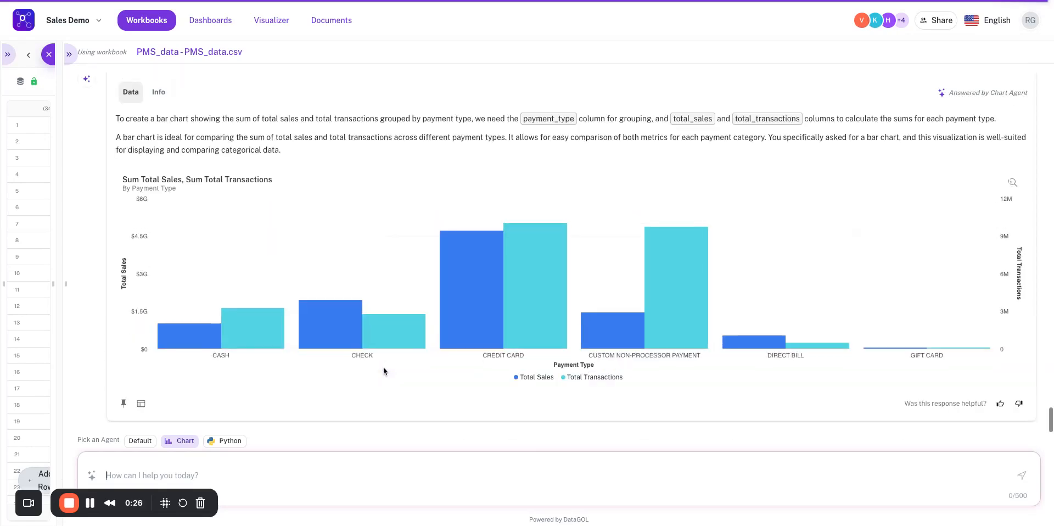
{"action": "mouse_move", "coordinate": [397, 325]}
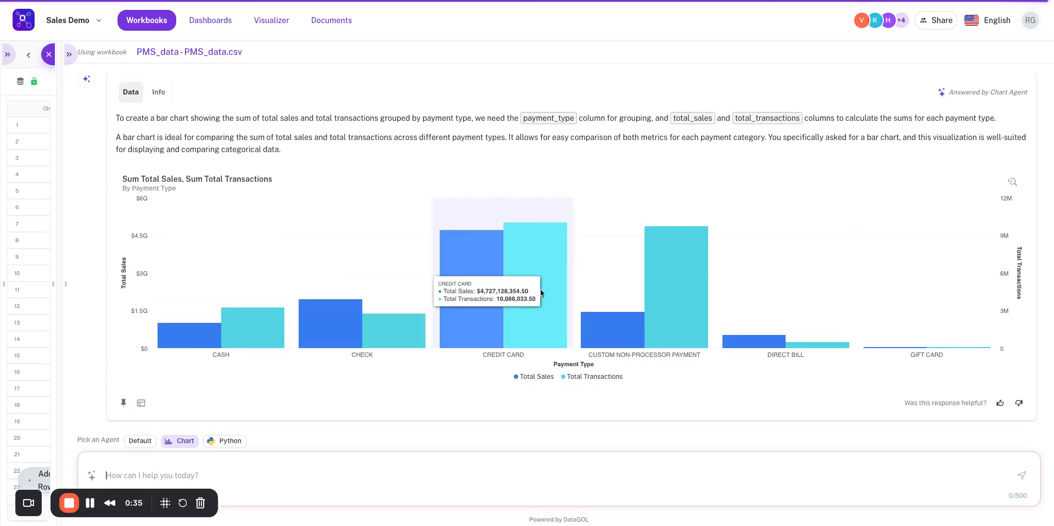
{"action": "left_click", "coordinate": [144, 403]}
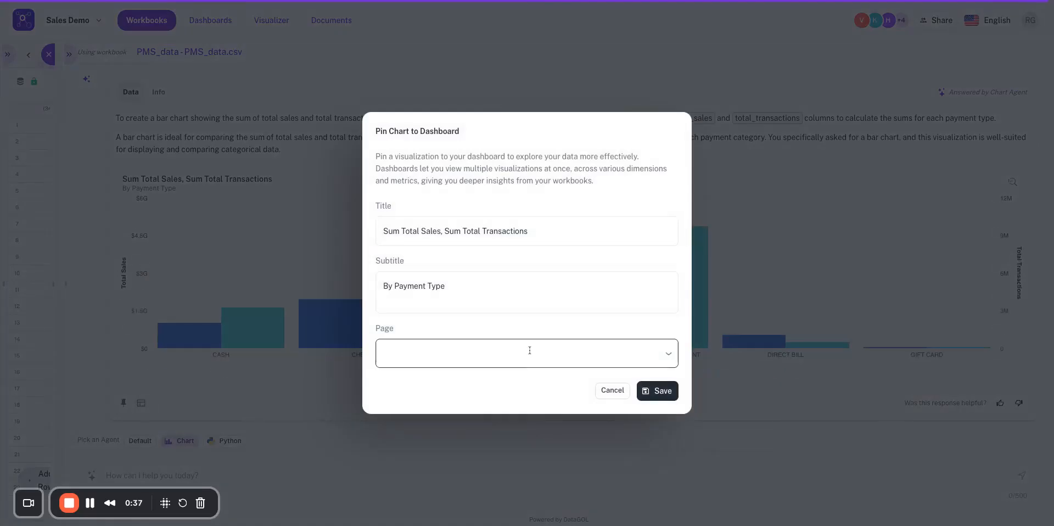
{"action": "left_click", "coordinate": [516, 348]}
{"action": "left_click", "coordinate": [462, 452]}
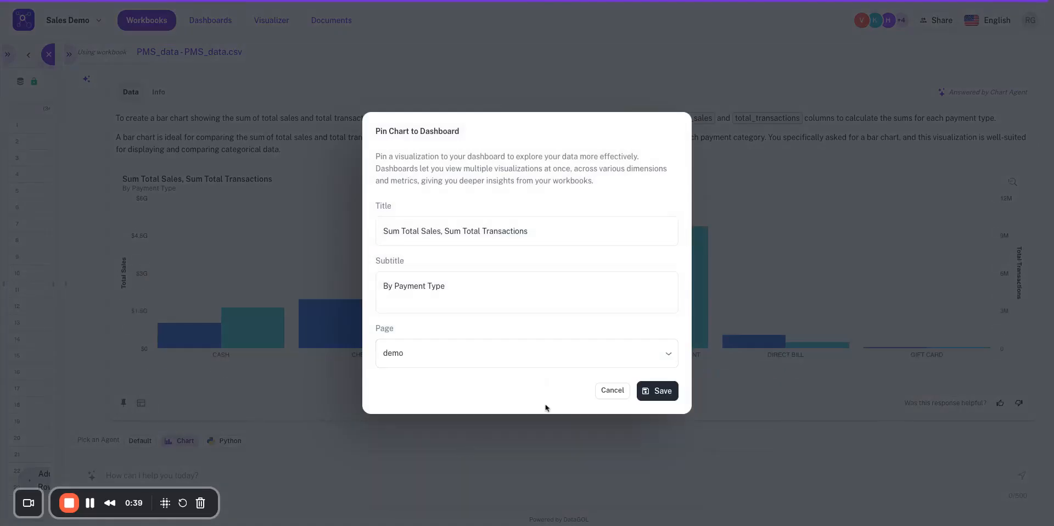
{"action": "left_click", "coordinate": [662, 390]}
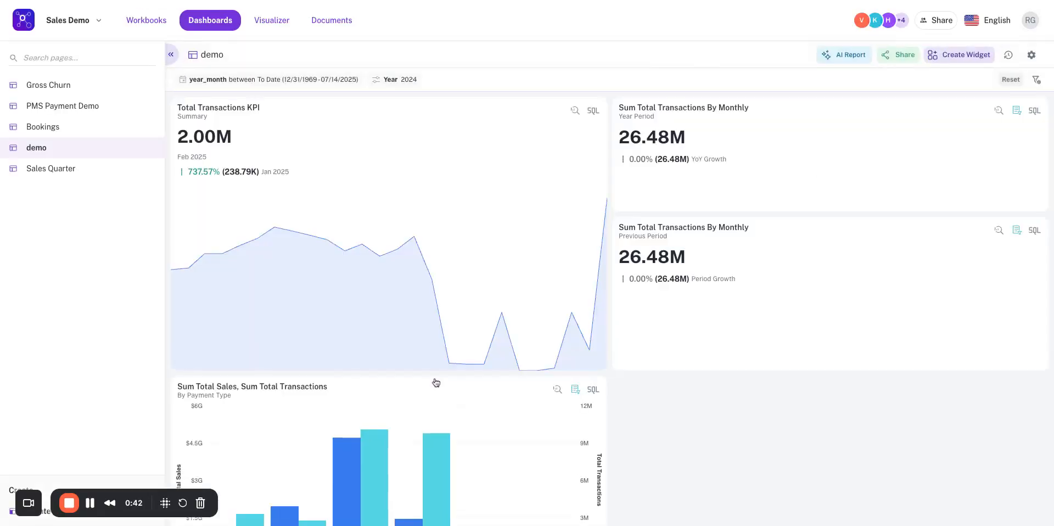
{"action": "scroll", "coordinate": [435, 383], "scroll_direction": "down", "scroll_amount": 3}
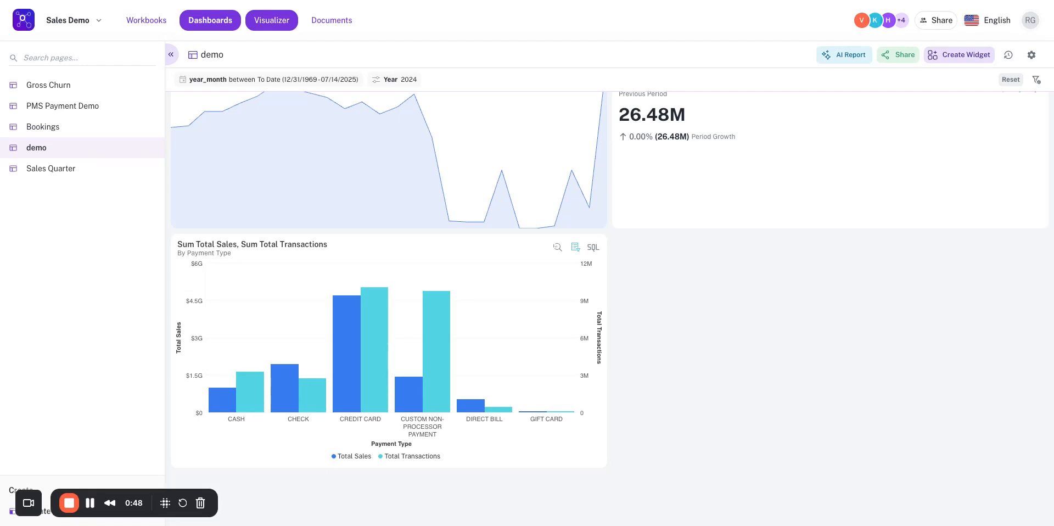
Create a visualization in the Visualizer from the Total Transactions and Payment Type columns of PMS_data.
{"action": "left_click", "coordinate": [276, 21]}
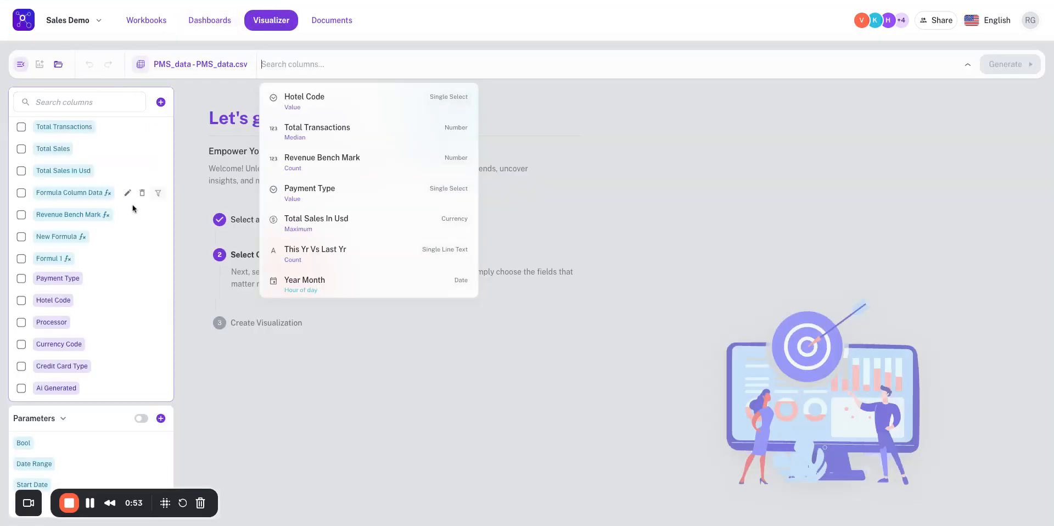
{"action": "left_click", "coordinate": [199, 195]}
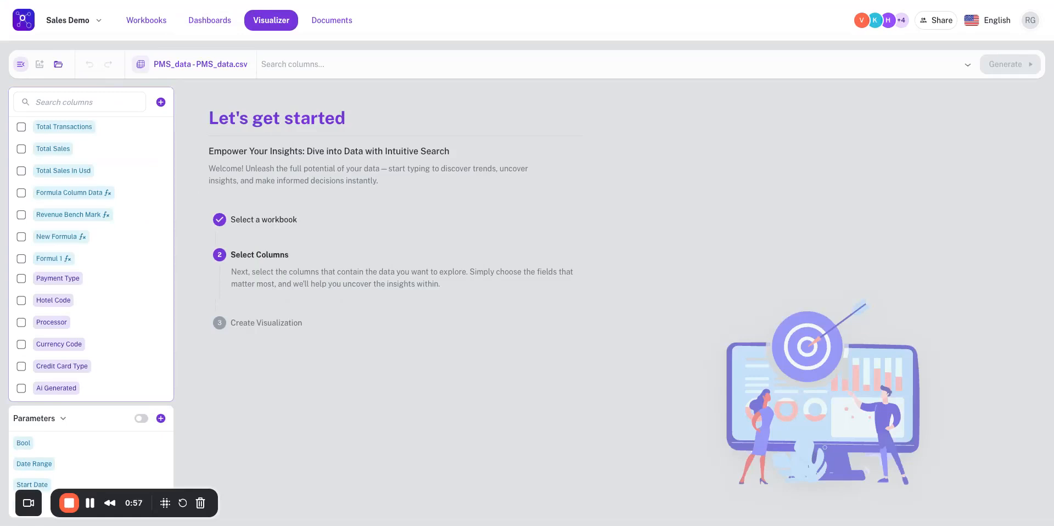
{"action": "left_click", "coordinate": [21, 127]}
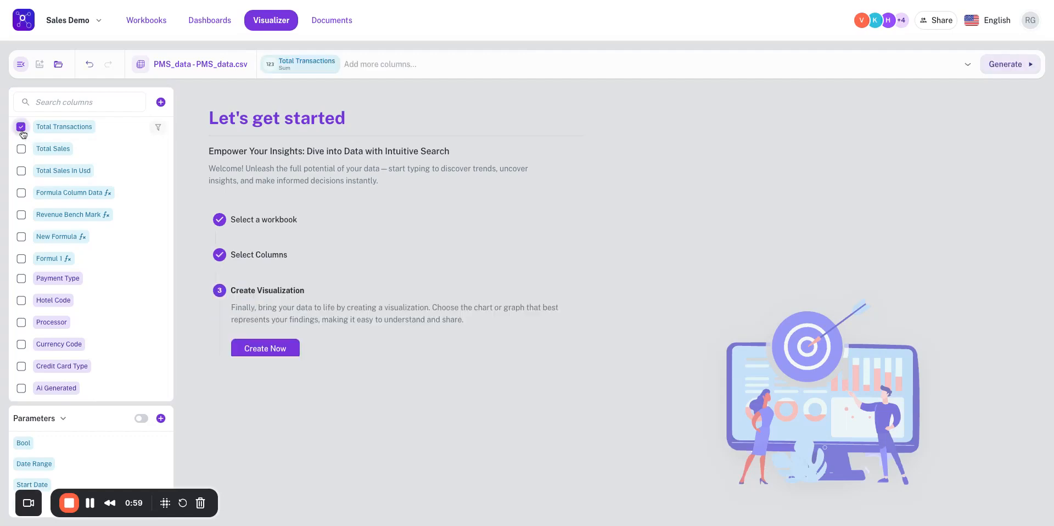
{"action": "left_click", "coordinate": [384, 64]}
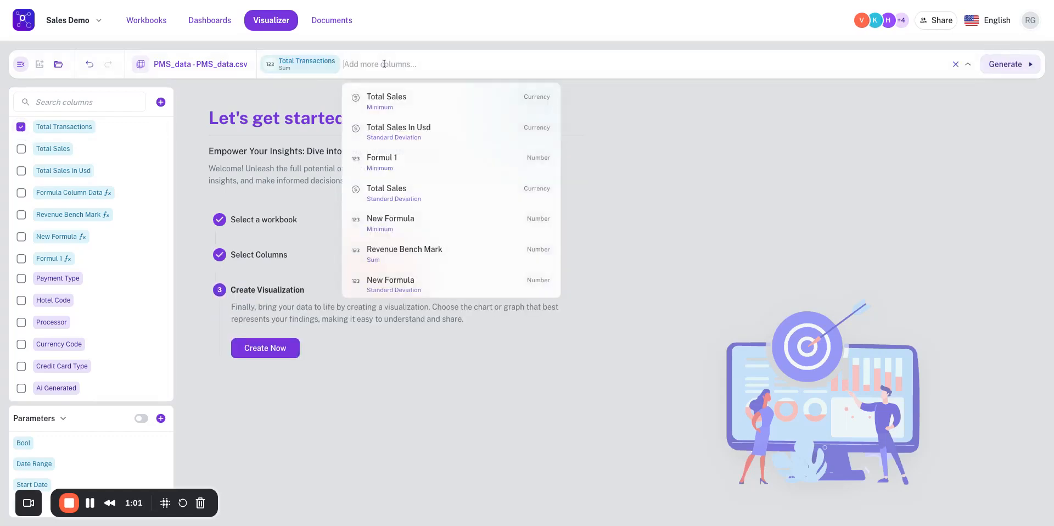
{"action": "type", "text": "pa"}
{"action": "left_click", "coordinate": [416, 99]}
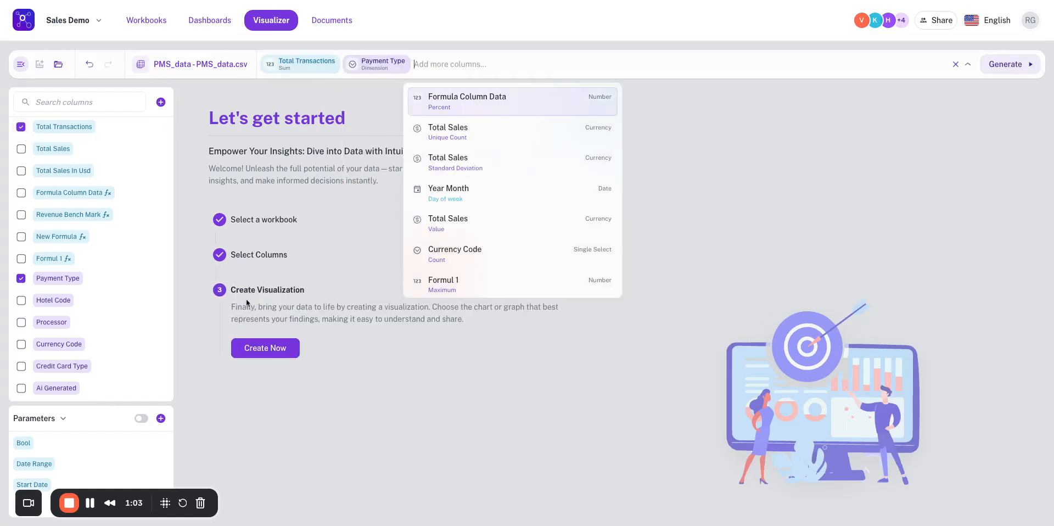
{"action": "left_click", "coordinate": [267, 348]}
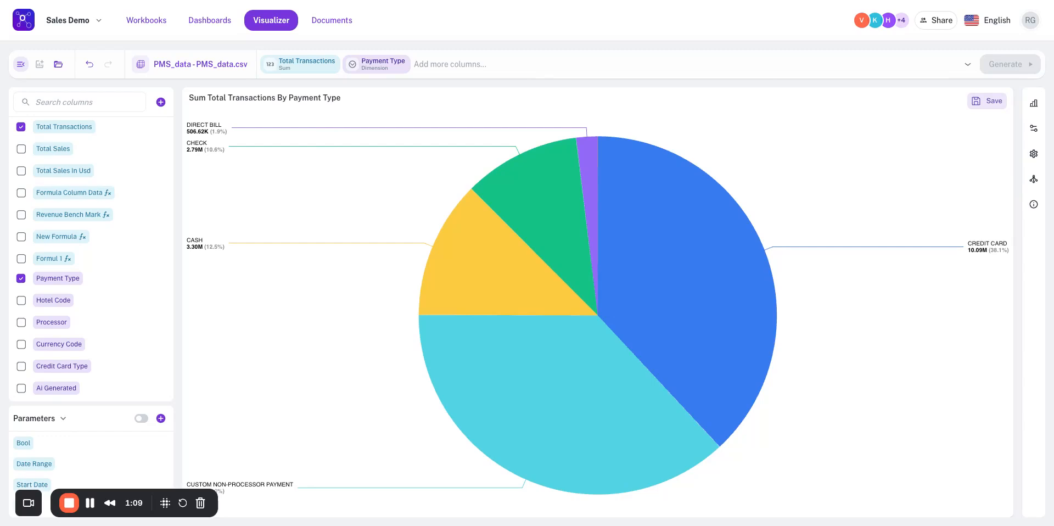
Add the Credit Card Type value column to the visualization and regenerate it.
{"action": "left_click", "coordinate": [500, 64]}
{"action": "left_click", "coordinate": [741, 121]}
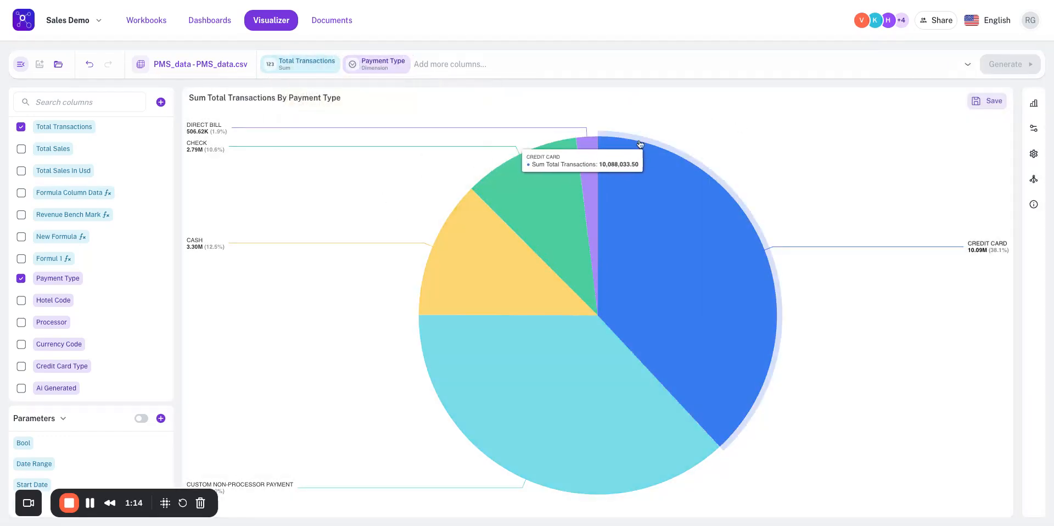
{"action": "left_click", "coordinate": [437, 61]}
{"action": "type", "text": "cred"}
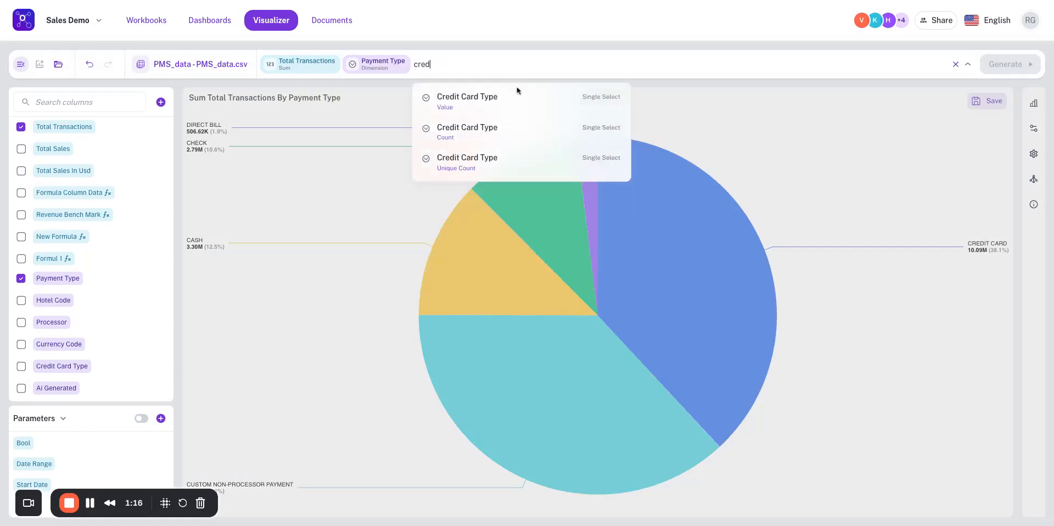
{"action": "left_click", "coordinate": [511, 99]}
{"action": "left_click", "coordinate": [1005, 63]}
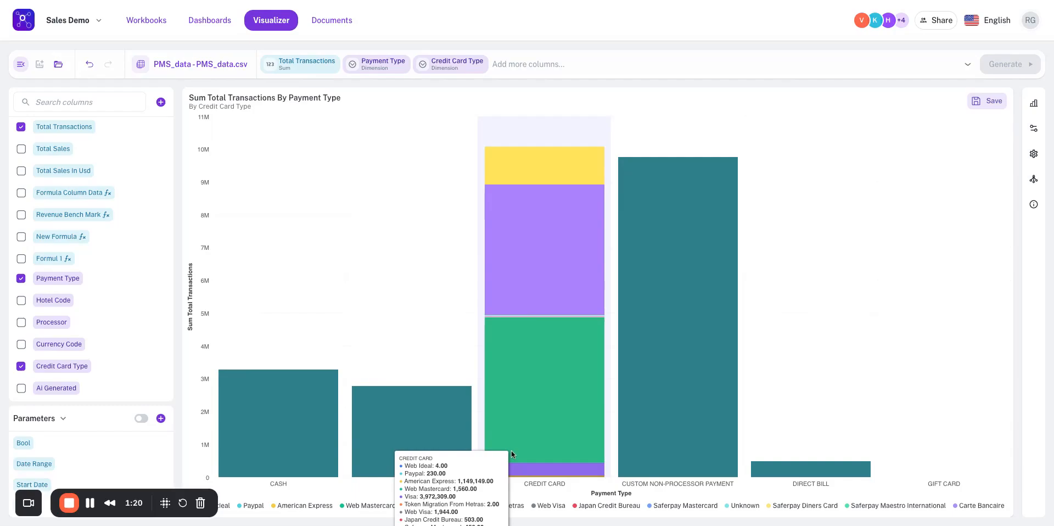
Pin the payment type and credit card type visualization to the demo dashboard page and go to that page.
{"action": "left_click", "coordinate": [987, 100]}
{"action": "left_click", "coordinate": [969, 121]}
{"action": "left_click", "coordinate": [580, 353]}
{"action": "left_click", "coordinate": [434, 465]}
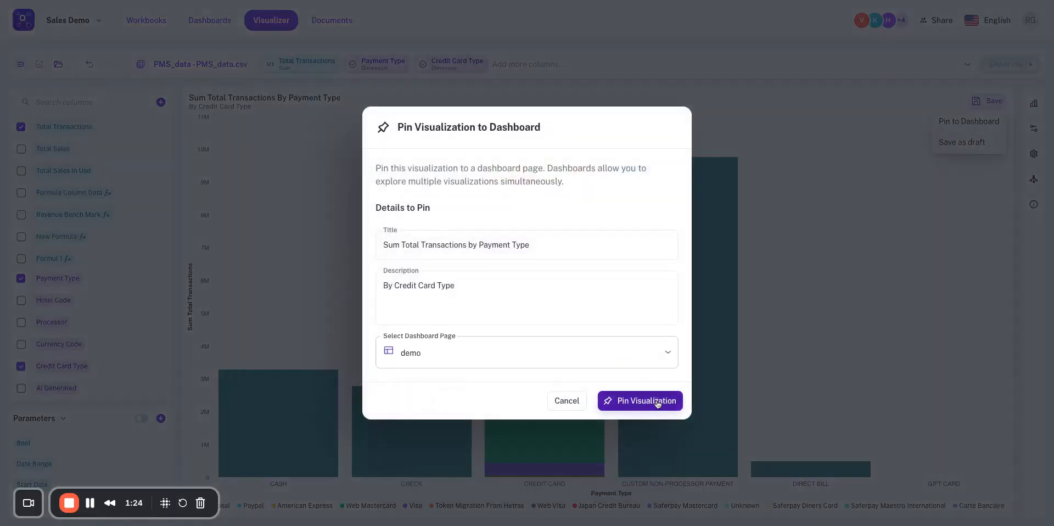
{"action": "left_click", "coordinate": [657, 402]}
{"action": "left_click", "coordinate": [612, 310]}
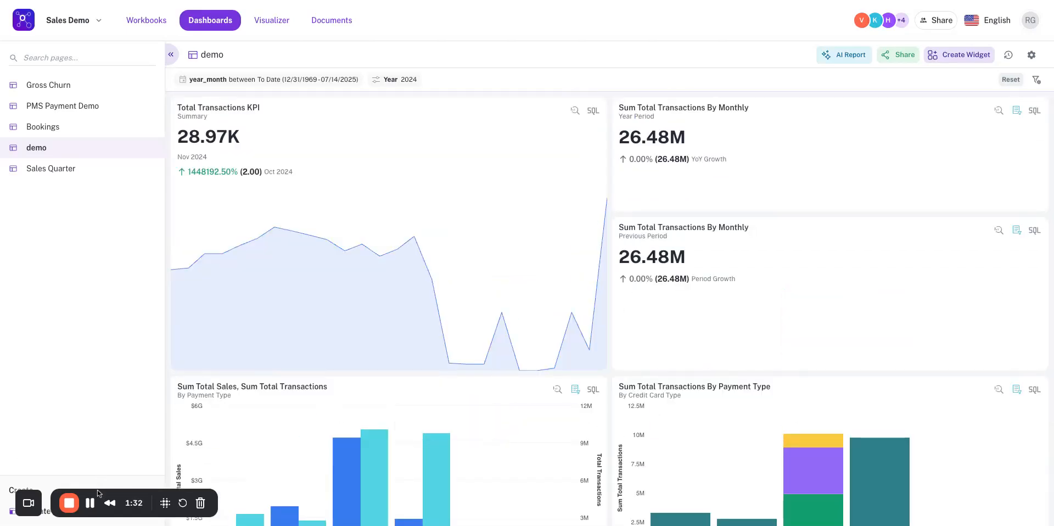
Open the Bookings dashboard page and view its monthly actuals and forecast chart.
{"action": "left_click", "coordinate": [43, 126]}
{"action": "scroll", "coordinate": [506, 371], "scroll_direction": "down", "scroll_amount": 3}
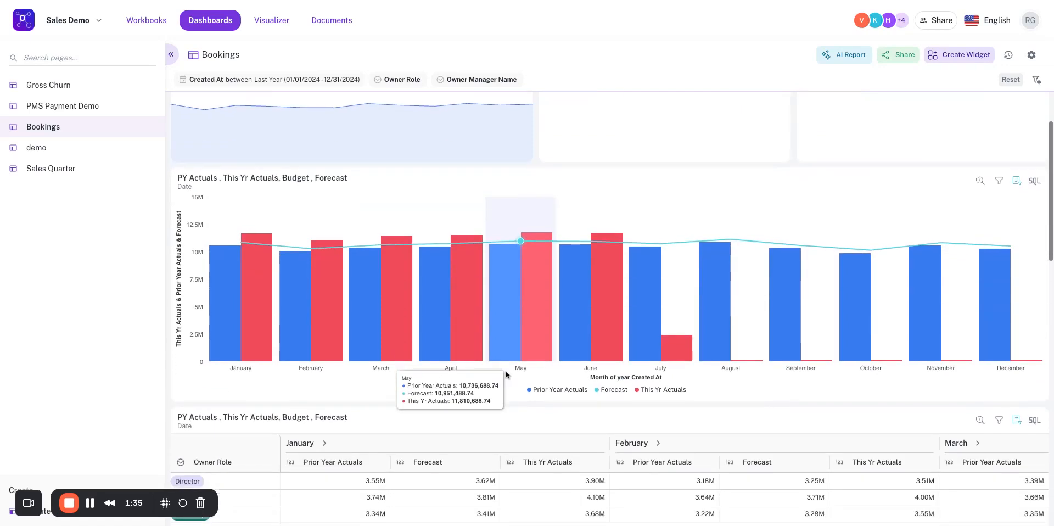
{"action": "scroll", "coordinate": [429, 355], "scroll_direction": "down", "scroll_amount": 1}
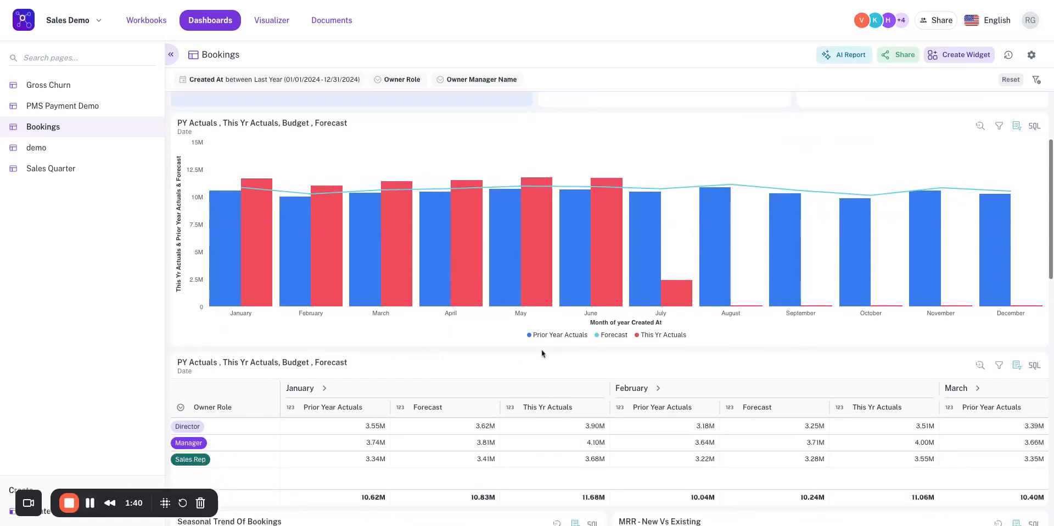
Hide the Prior Year Actuals and Forecast series in the monthly actuals chart, and show both again.
{"action": "left_click", "coordinate": [573, 335]}
{"action": "left_click", "coordinate": [617, 338]}
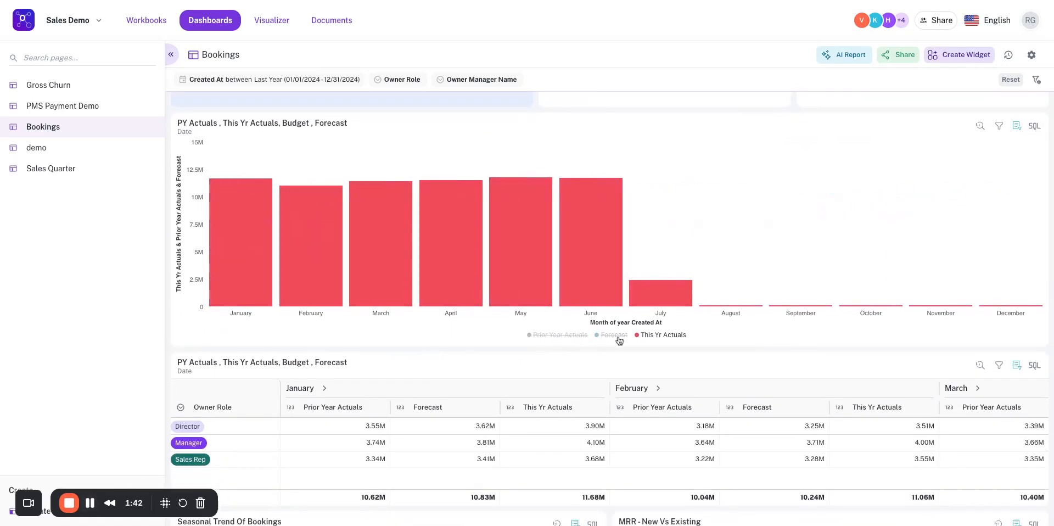
{"action": "left_click", "coordinate": [617, 336]}
{"action": "left_click", "coordinate": [560, 336]}
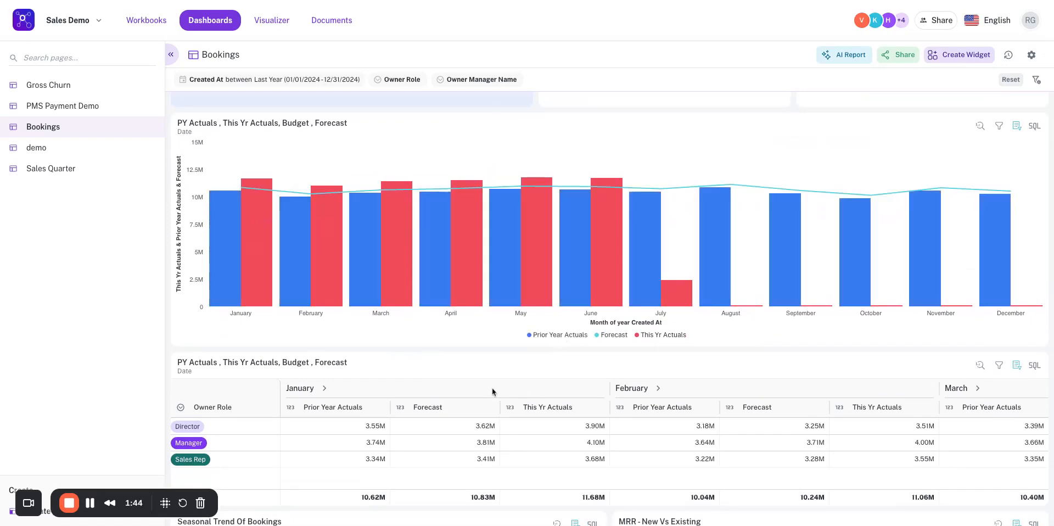
Look through the remaining Bookings widgets down to the Total MRR Distribution table.
{"action": "scroll", "coordinate": [492, 387], "scroll_direction": "down", "scroll_amount": 10}
{"action": "scroll", "coordinate": [492, 387], "scroll_direction": "down", "scroll_amount": 3}
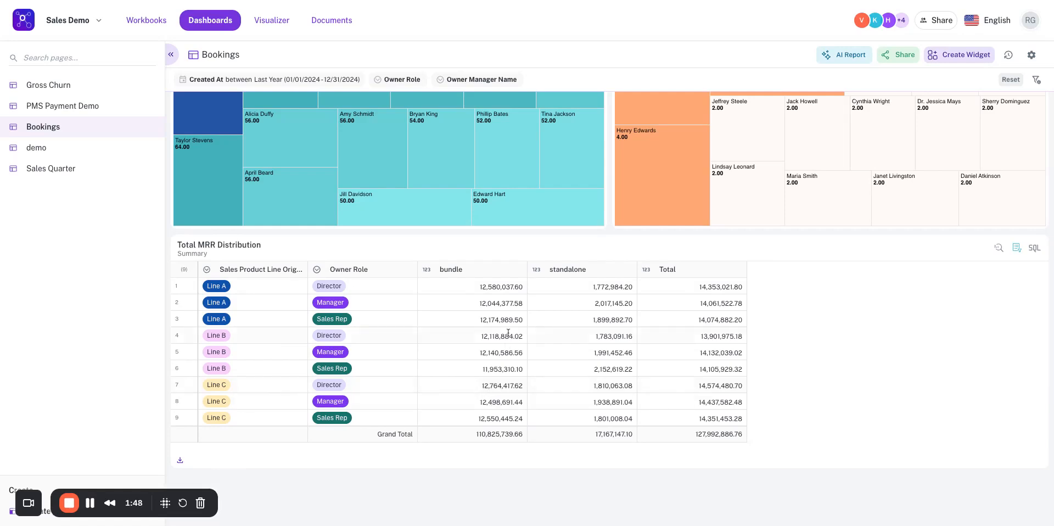
{"action": "left_click", "coordinate": [91, 502]}
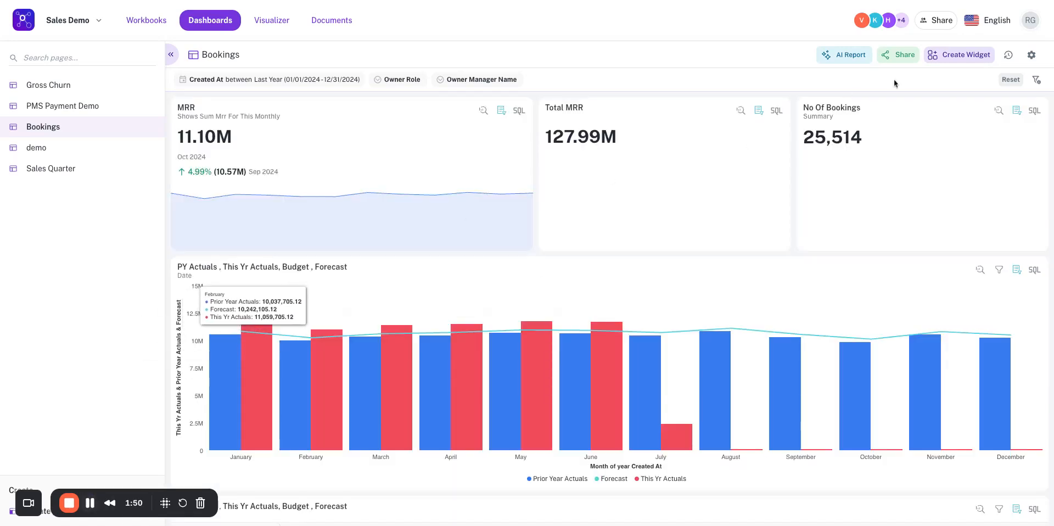
Generate an AI report for the Bookings dashboard and look over its top charts during processing.
{"action": "left_click", "coordinate": [840, 57]}
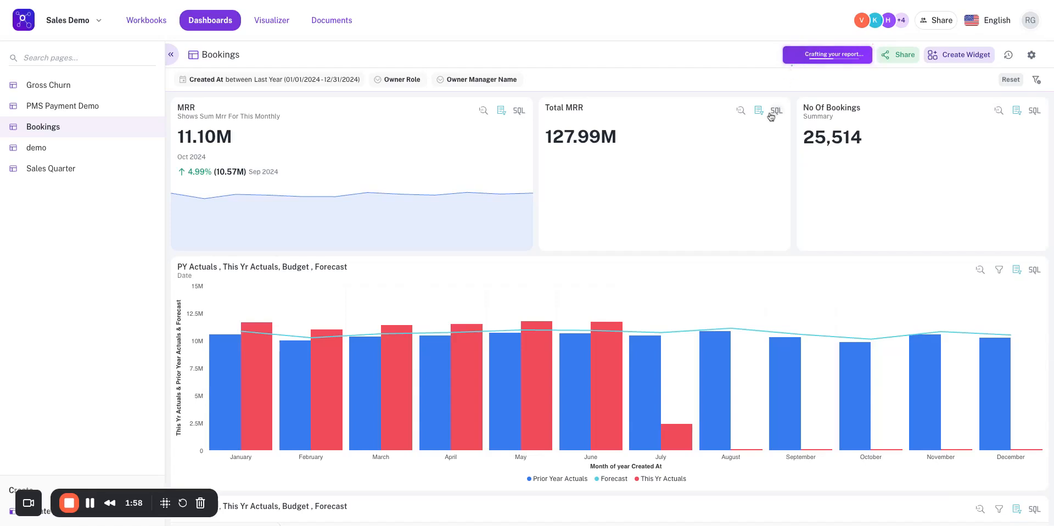
{"action": "scroll", "coordinate": [653, 275], "scroll_direction": "down", "scroll_amount": 2}
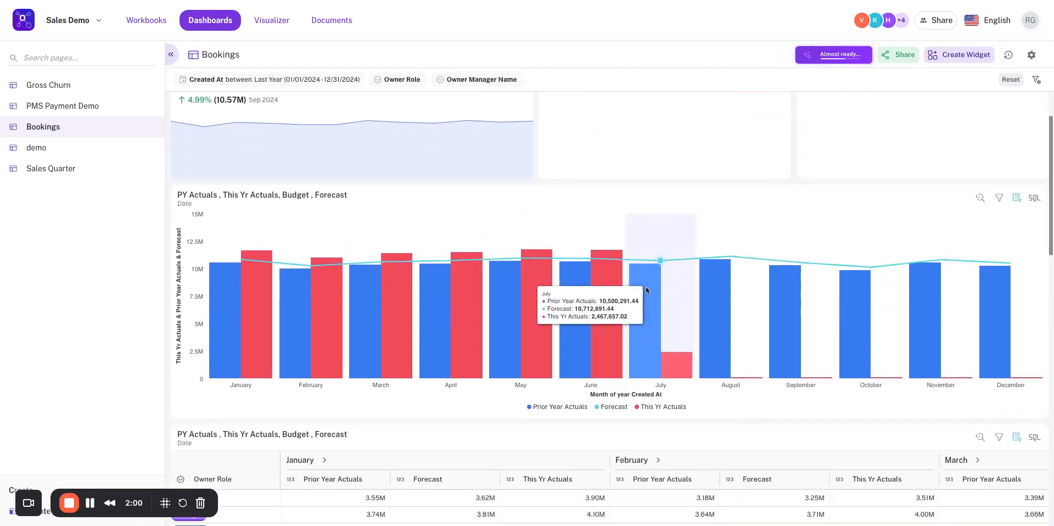
{"action": "scroll", "coordinate": [646, 286], "scroll_direction": "up", "scroll_amount": 2}
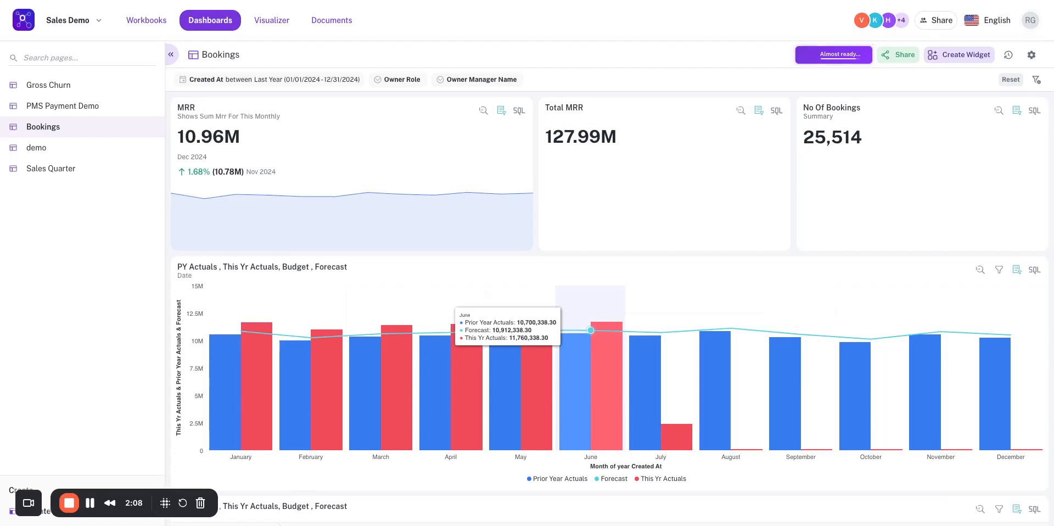
{"action": "scroll", "coordinate": [504, 322], "scroll_direction": "down", "scroll_amount": 3}
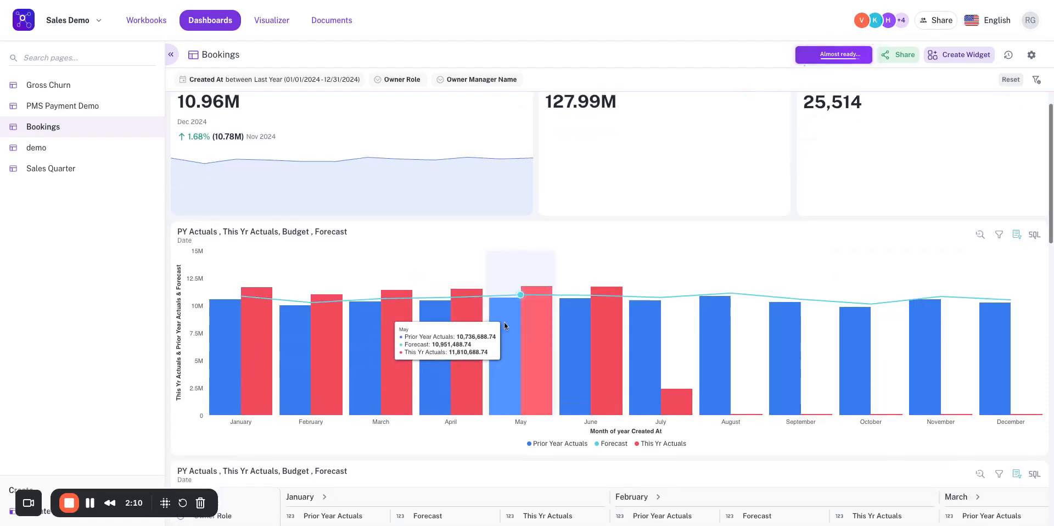
{"action": "scroll", "coordinate": [504, 321], "scroll_direction": "up", "scroll_amount": 3}
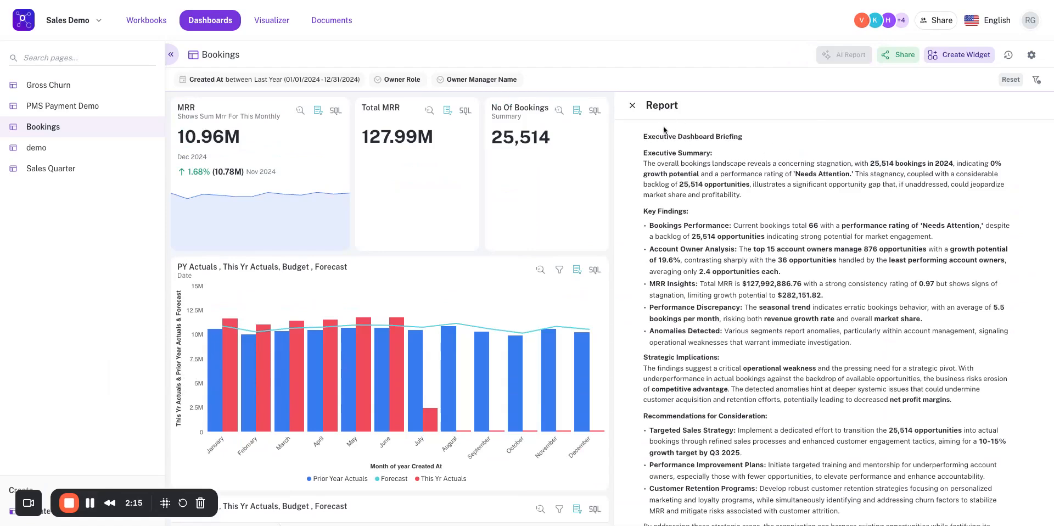
Read the report's executive summary, key findings, strategic implications and recommendations, and close the report.
{"action": "left_click_drag", "start_coordinate": [642, 163], "coordinate": [768, 191]}
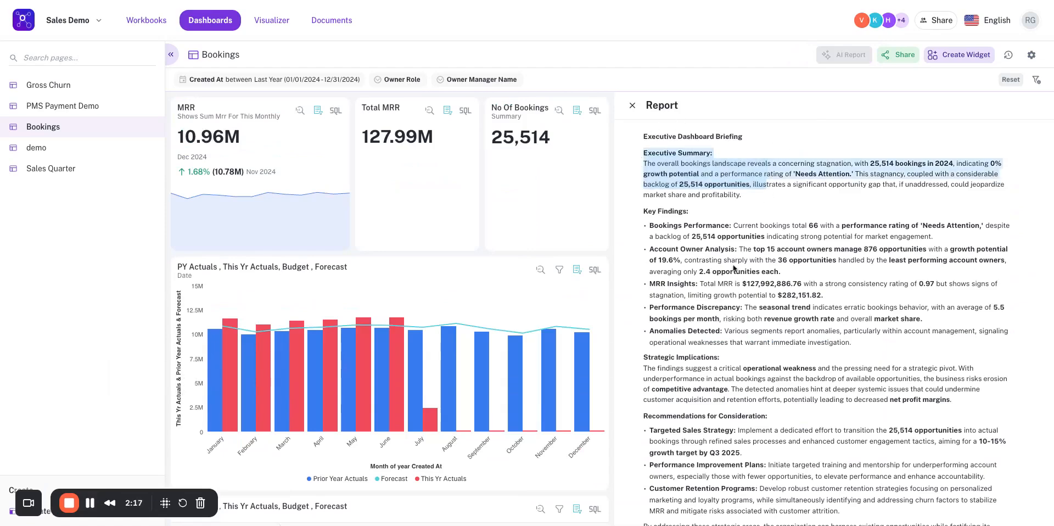
{"action": "scroll", "coordinate": [735, 268], "scroll_direction": "down", "scroll_amount": 2}
{"action": "left_click_drag", "start_coordinate": [649, 141], "coordinate": [843, 241]}
{"action": "left_click", "coordinate": [794, 330]}
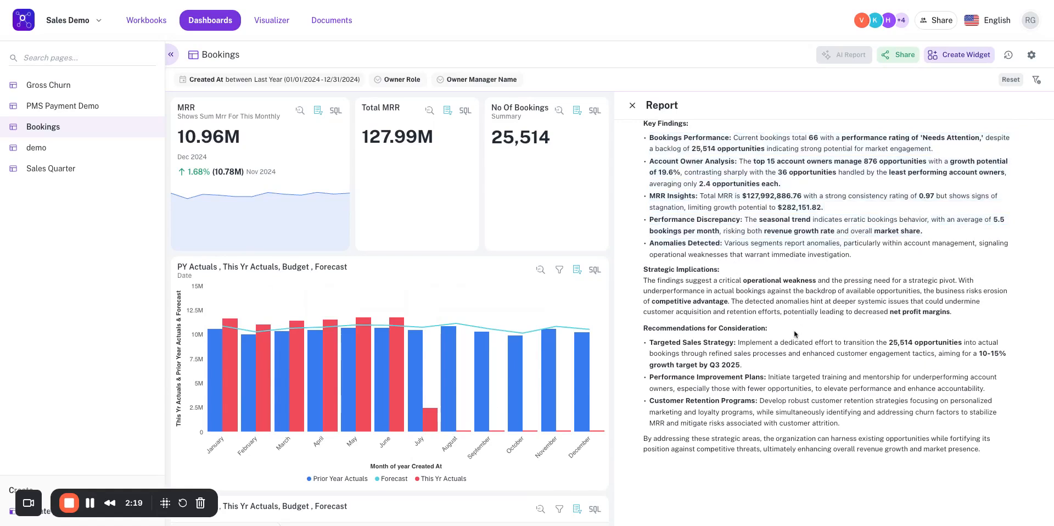
{"action": "scroll", "coordinate": [794, 332], "scroll_direction": "down", "scroll_amount": 1}
{"action": "triple_click", "coordinate": [645, 240]}
{"action": "left_click", "coordinate": [645, 240]}
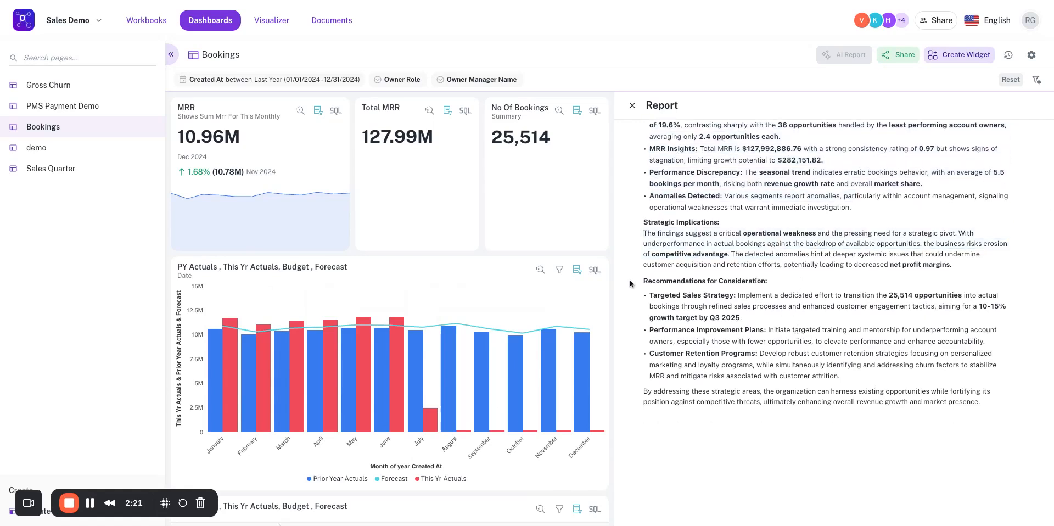
{"action": "triple_click", "coordinate": [644, 279]}
{"action": "left_click", "coordinate": [645, 279]}
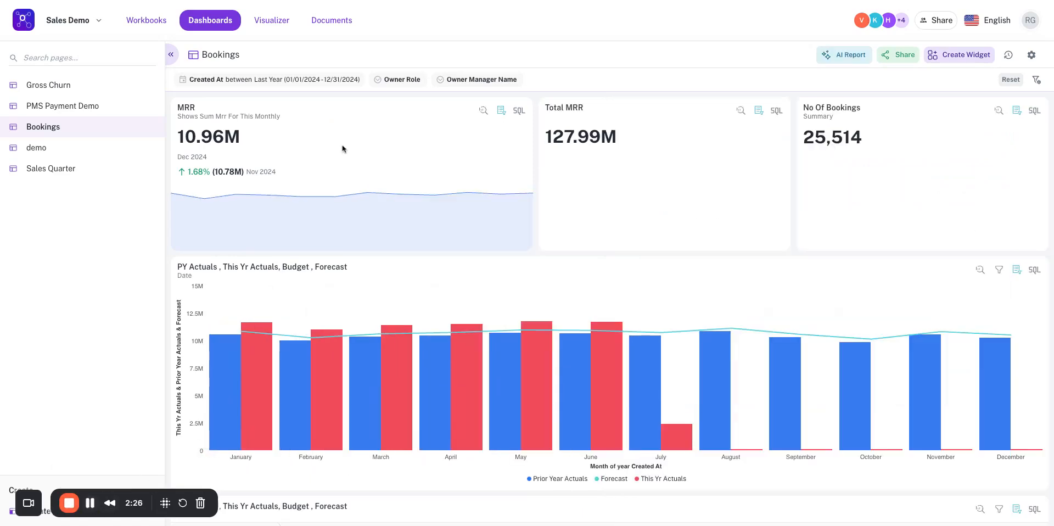
Try a custom Created At range from 01/17/2024 to 12/13/2024, and return the filter to Last Year.
{"action": "left_click", "coordinate": [335, 84]}
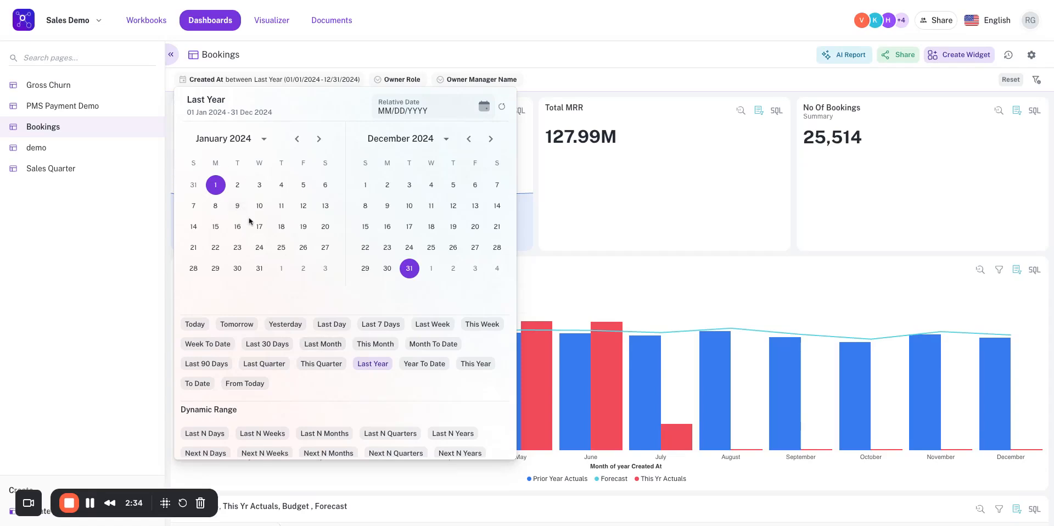
{"action": "left_click", "coordinate": [259, 226]}
{"action": "left_click", "coordinate": [474, 206]}
{"action": "scroll", "coordinate": [376, 337], "scroll_direction": "down", "scroll_amount": 2}
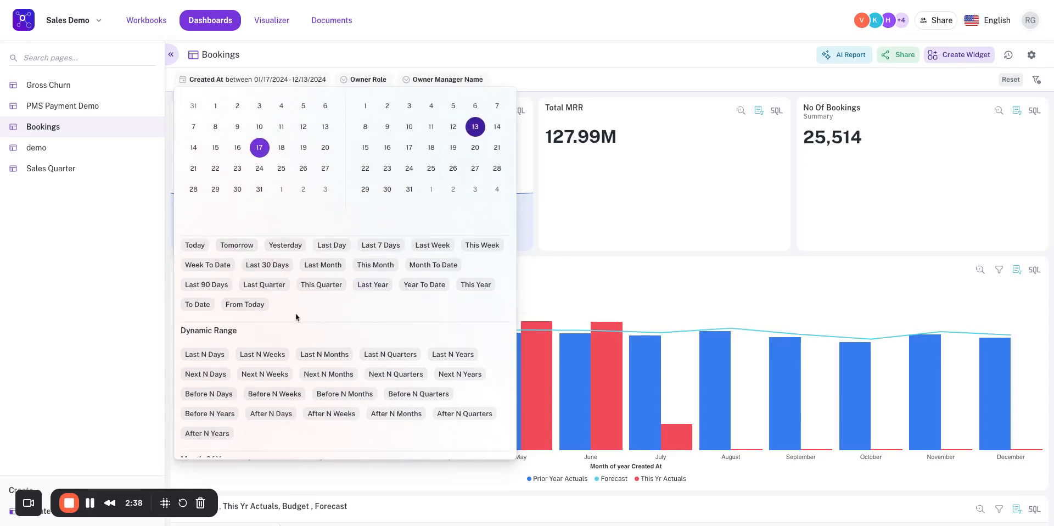
{"action": "left_click", "coordinate": [371, 285]}
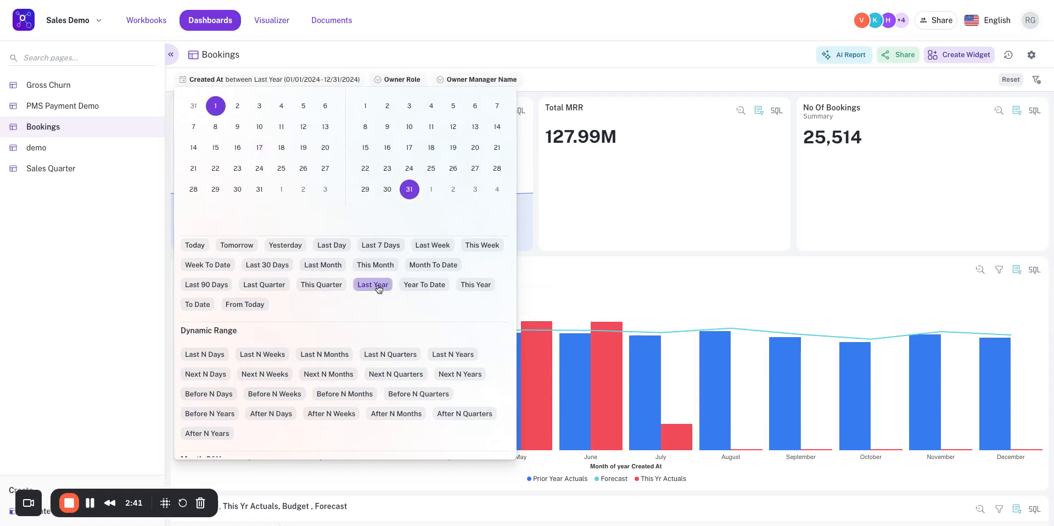
Set the Bookings dashboard's Created At filter to Last 90 Days and apply it.
{"action": "left_click", "coordinate": [476, 284]}
{"action": "left_click", "coordinate": [206, 284]}
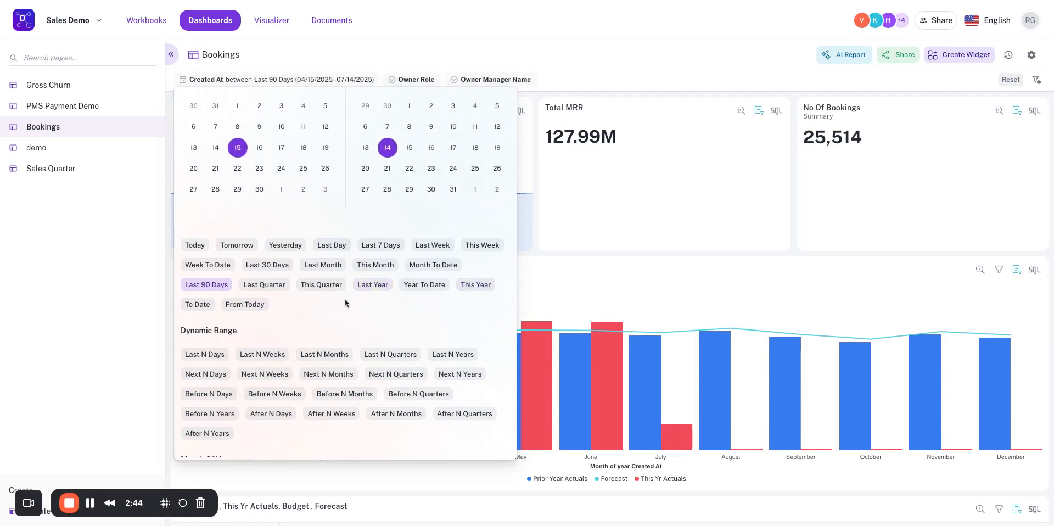
{"action": "left_click", "coordinate": [91, 503]}
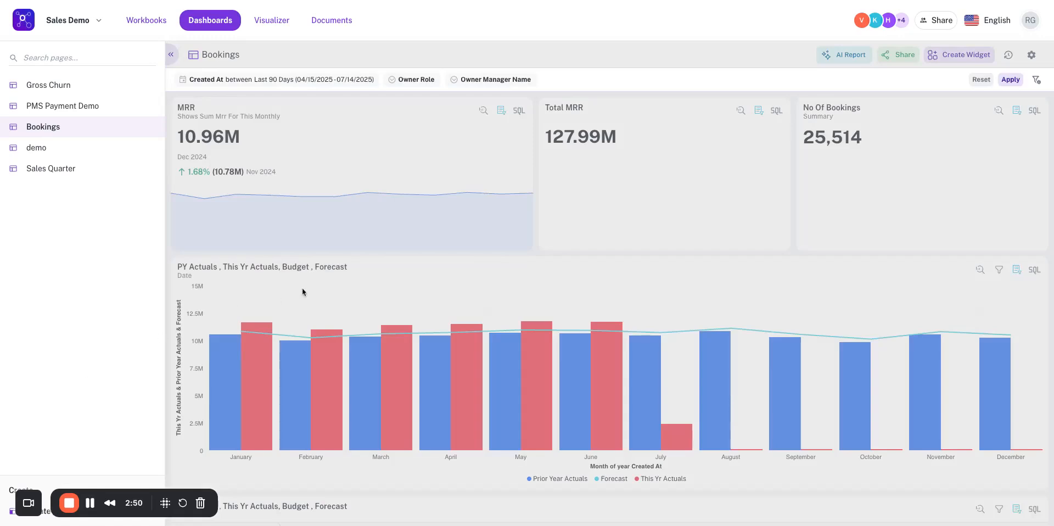
{"action": "left_click", "coordinate": [1016, 83]}
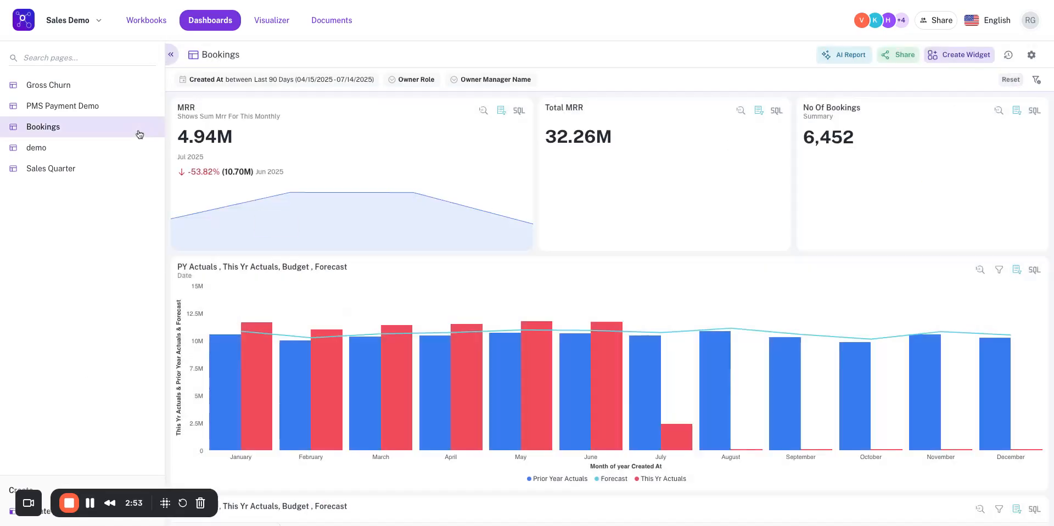
Open the PMS Payment Demo dashboard and bring up the Revenue Across Payment Type chart in the Exploration Tool.
{"action": "left_click", "coordinate": [117, 106]}
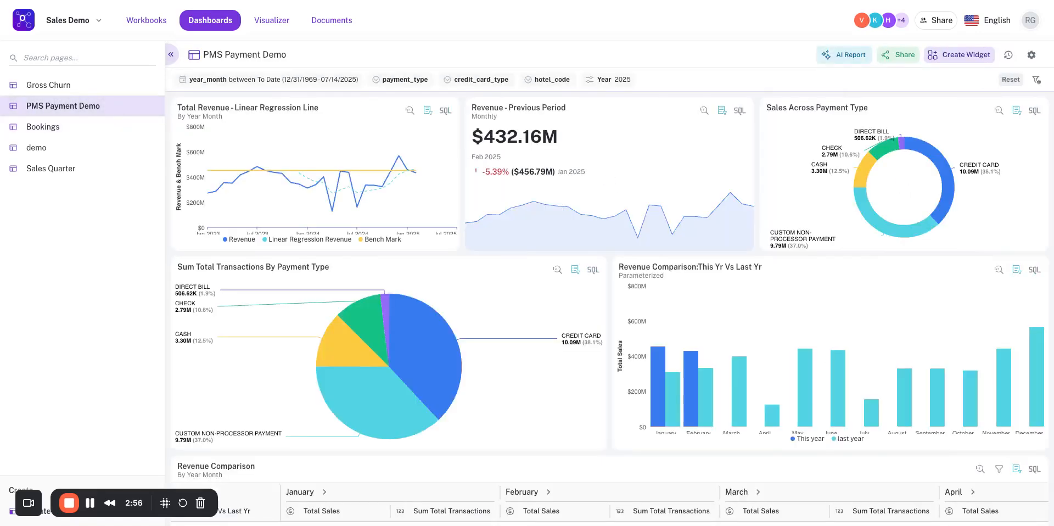
{"action": "scroll", "coordinate": [451, 338], "scroll_direction": "down", "scroll_amount": 2}
{"action": "scroll", "coordinate": [452, 338], "scroll_direction": "down", "scroll_amount": 5}
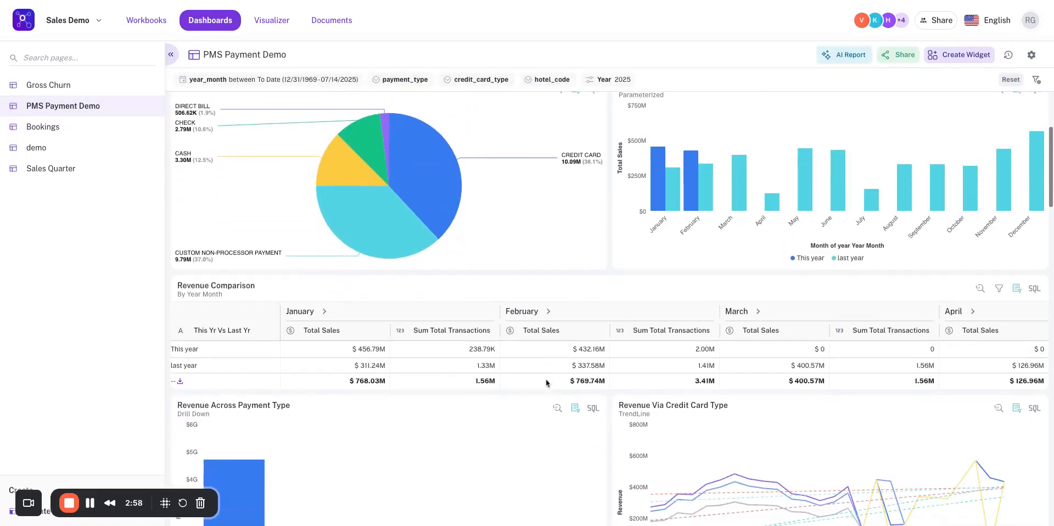
{"action": "scroll", "coordinate": [554, 288], "scroll_direction": "down", "scroll_amount": 1}
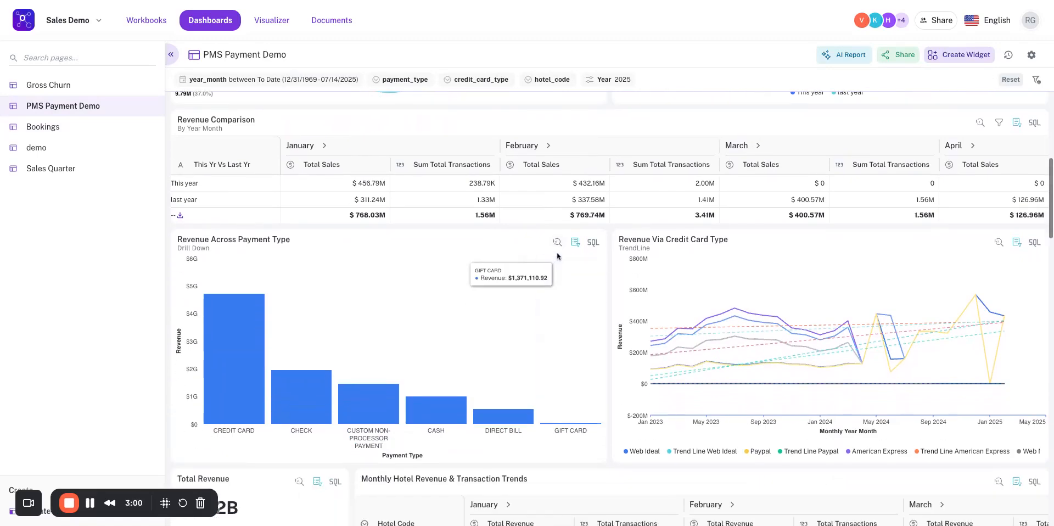
{"action": "left_click", "coordinate": [557, 242]}
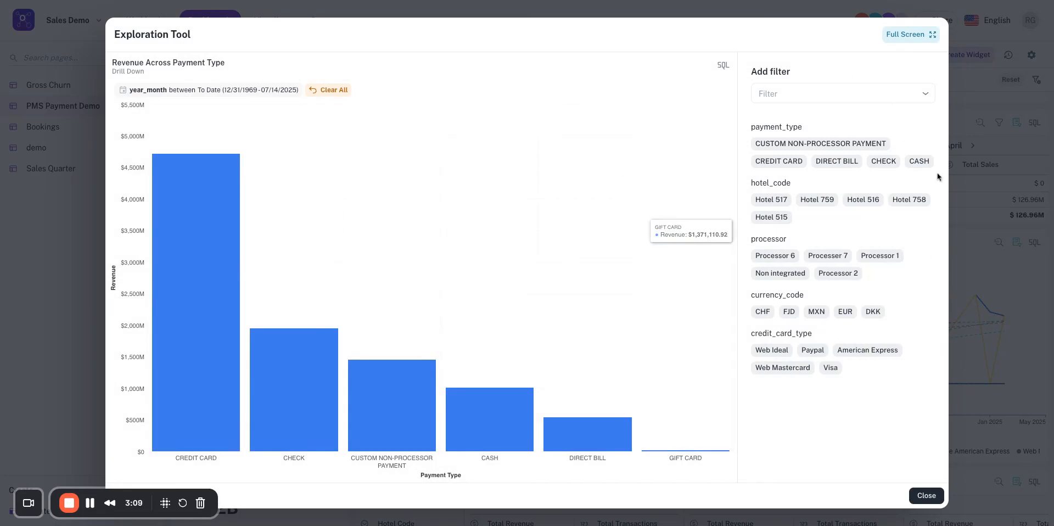
Try filtering the explored chart to payment types CREDIT CARD, CHECK and CASH, and reset the filters.
{"action": "left_click", "coordinate": [761, 164]}
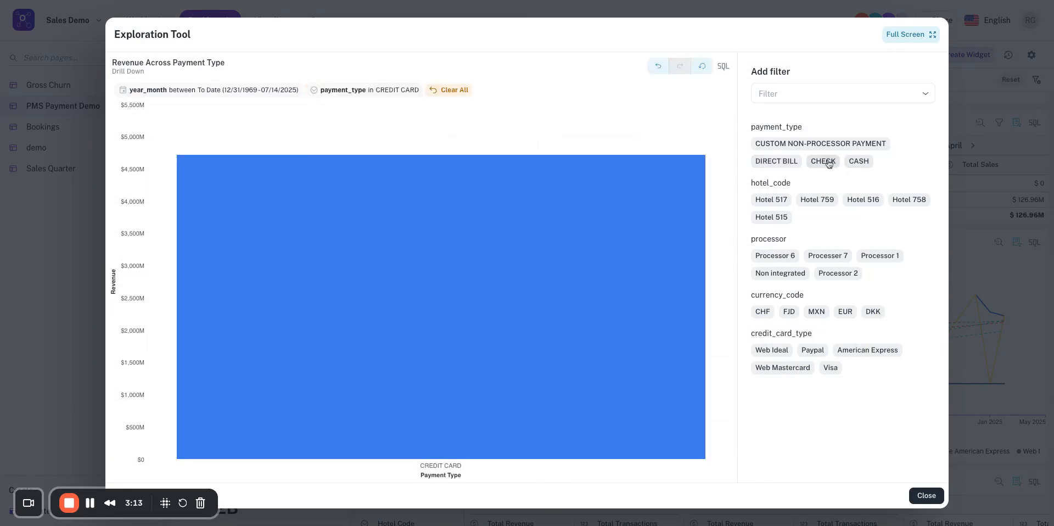
{"action": "left_click", "coordinate": [884, 161]}
{"action": "left_click", "coordinate": [916, 163]}
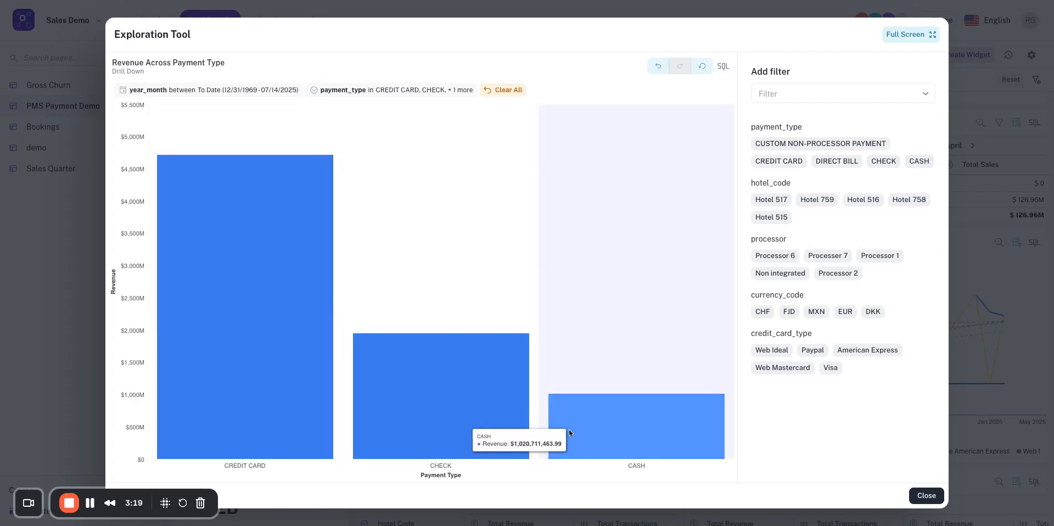
{"action": "left_click", "coordinate": [703, 67]}
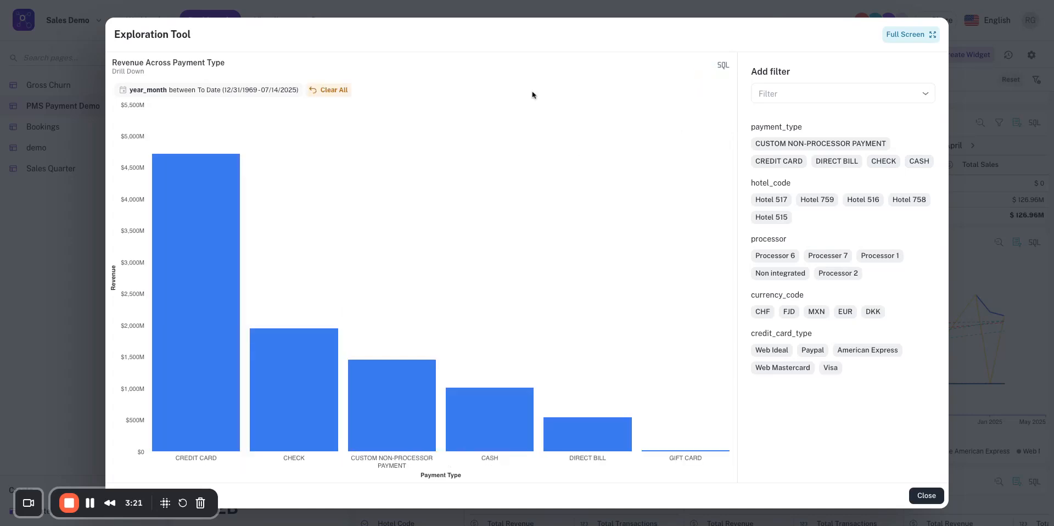
Drill down from the CREDIT CARD bar to card types, and from the Visa slice to sales by year and month.
{"action": "left_click", "coordinate": [202, 239]}
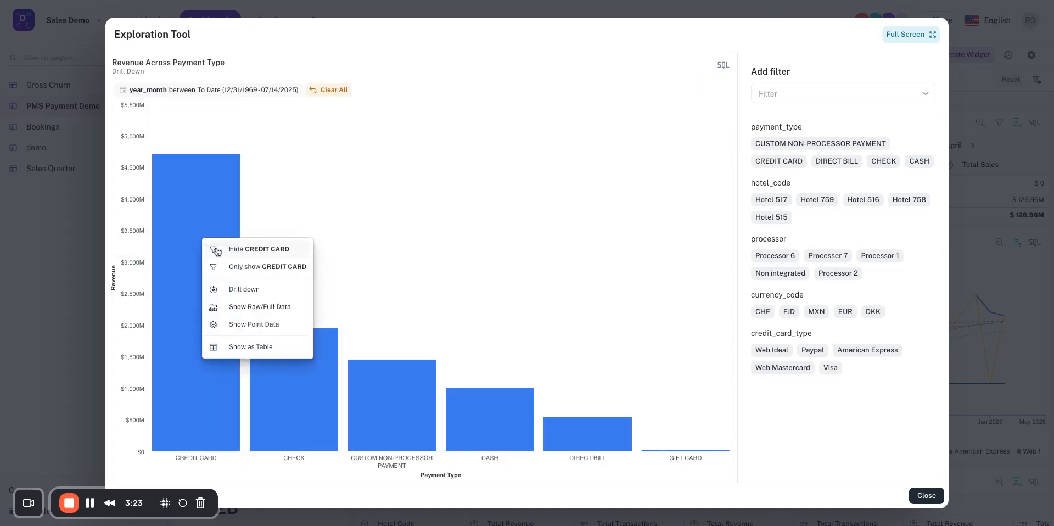
{"action": "left_click", "coordinate": [258, 295]}
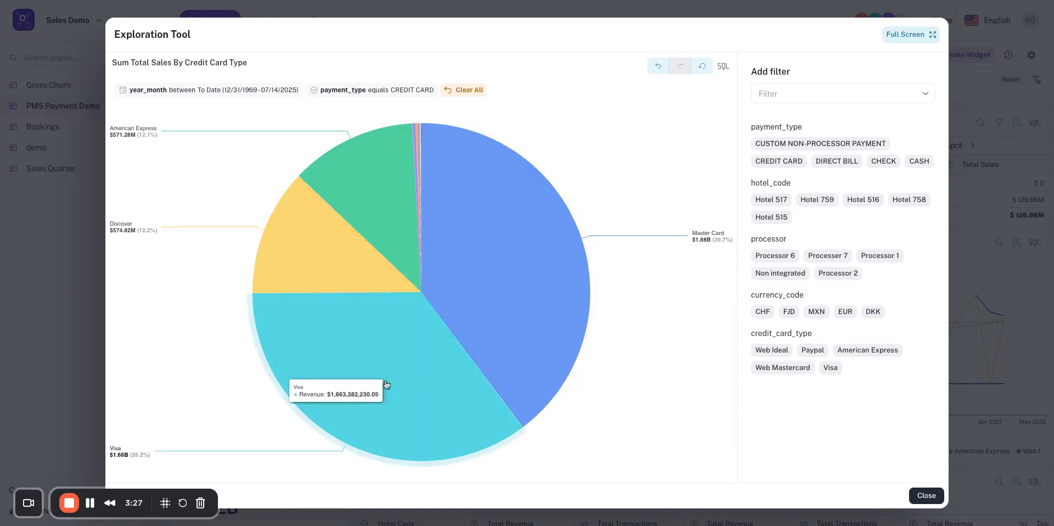
{"action": "left_click", "coordinate": [417, 346]}
{"action": "left_click", "coordinate": [486, 398]}
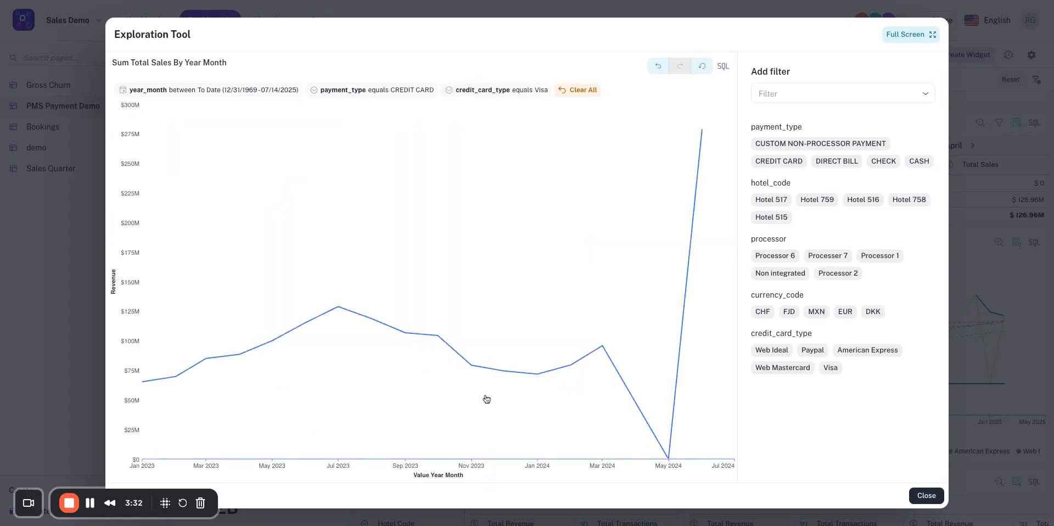
Look through the point data behind March 2024 in the Visa sales trend, and show the chart as a table.
{"action": "left_click", "coordinate": [602, 346]}
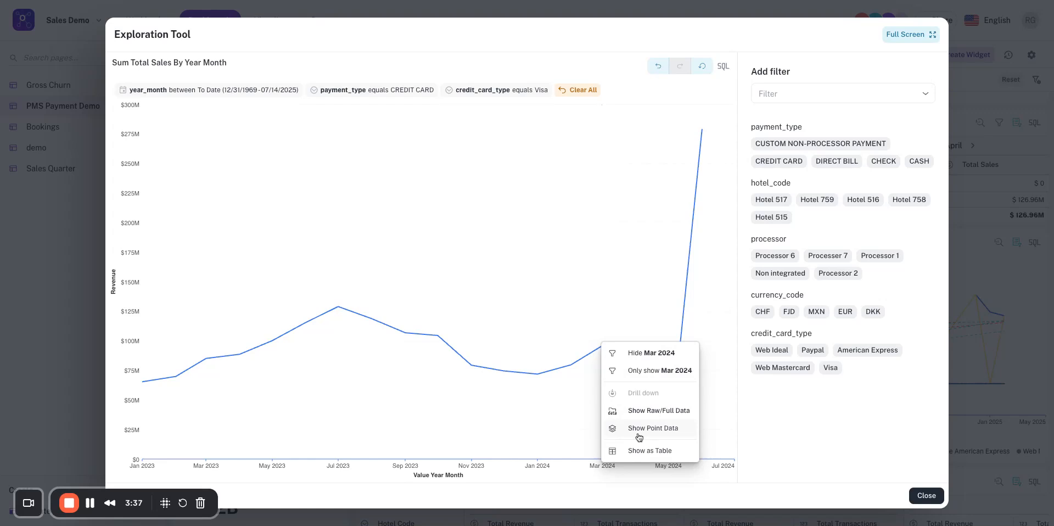
{"action": "left_click", "coordinate": [639, 435]}
{"action": "scroll", "coordinate": [528, 433], "scroll_direction": "down", "scroll_amount": 10}
{"action": "scroll", "coordinate": [529, 433], "scroll_direction": "right", "scroll_amount": 5}
{"action": "scroll", "coordinate": [422, 409], "scroll_direction": "down", "scroll_amount": 2}
{"action": "scroll", "coordinate": [421, 409], "scroll_direction": "right", "scroll_amount": 2}
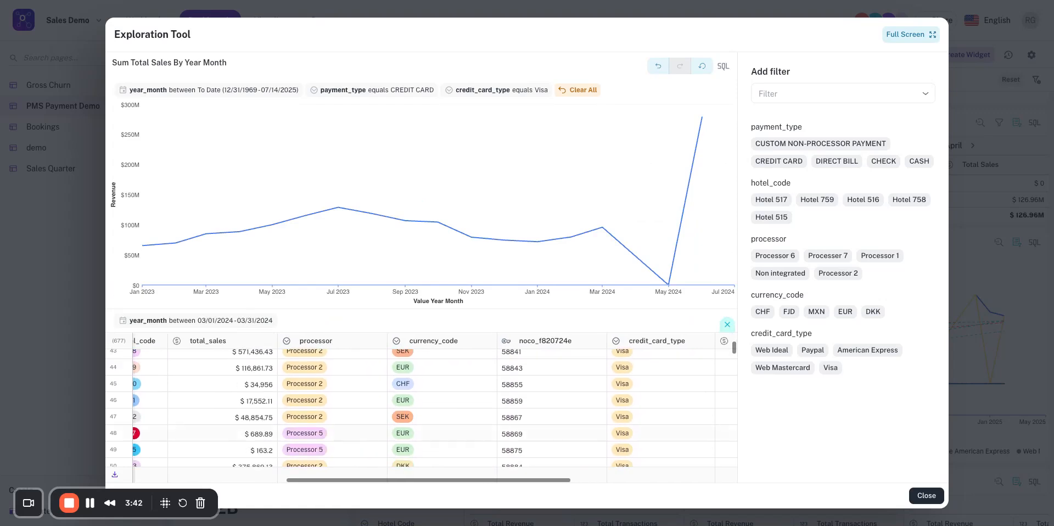
{"action": "left_click", "coordinate": [602, 228]}
{"action": "left_click", "coordinate": [653, 323]}
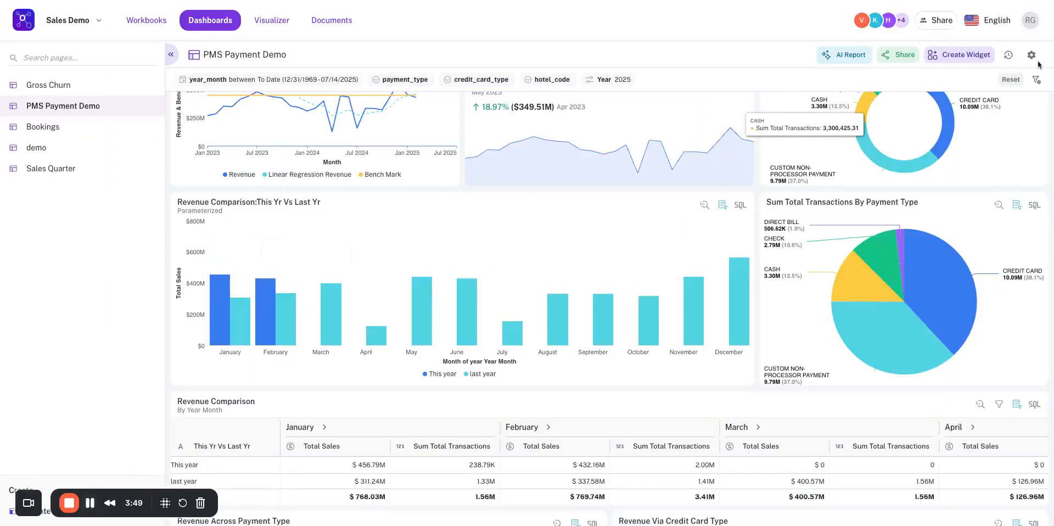
Enter layout editing on PMS Payment Demo, try narrowing the Revenue Comparison:This Yr Vs Last Yr chart, and restore its width beside the pie chart.
{"action": "left_click", "coordinate": [1033, 57]}
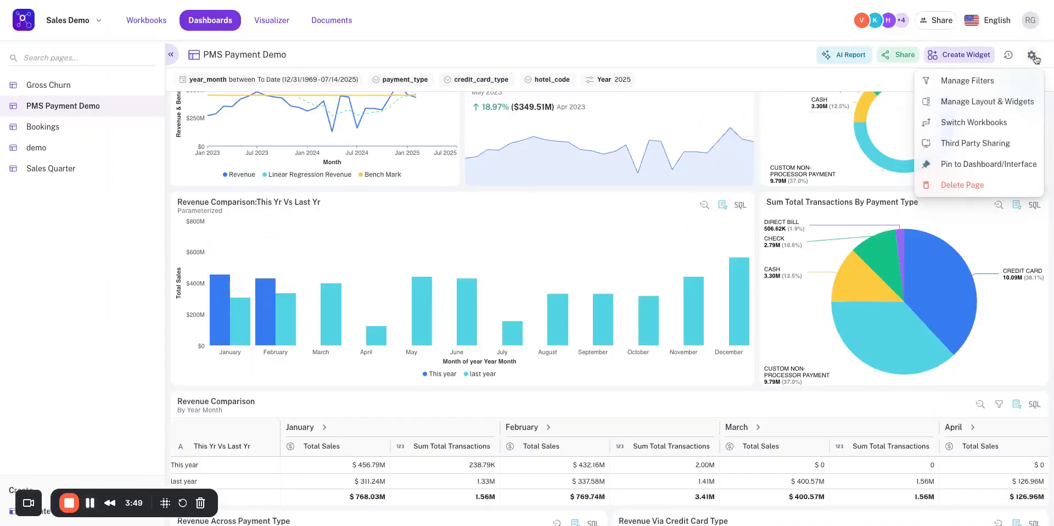
{"action": "left_click", "coordinate": [1007, 103]}
{"action": "left_click_drag", "start_coordinate": [752, 386], "coordinate": [607, 384]}
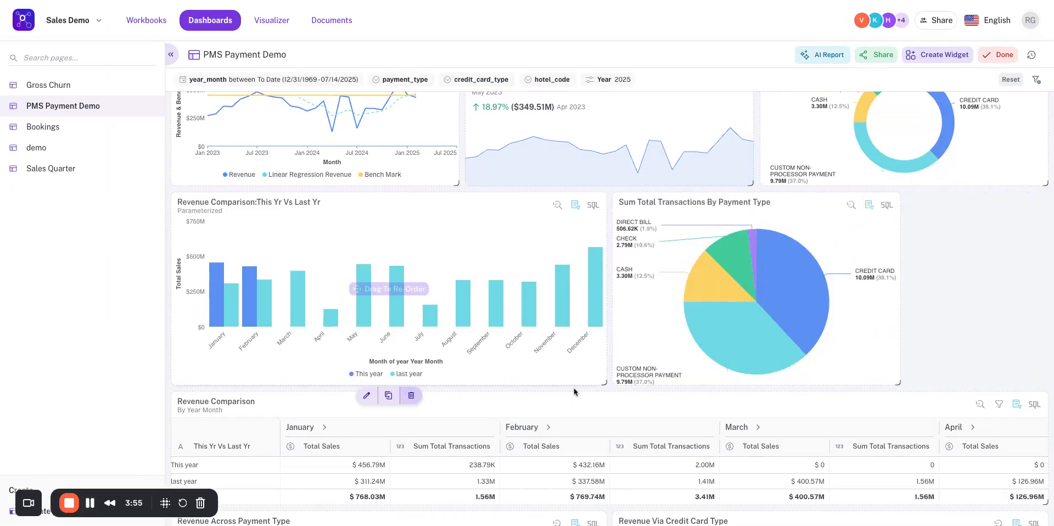
{"action": "left_click_drag", "start_coordinate": [756, 392], "coordinate": [903, 391]}
{"action": "left_click_drag", "start_coordinate": [603, 384], "coordinate": [708, 386]}
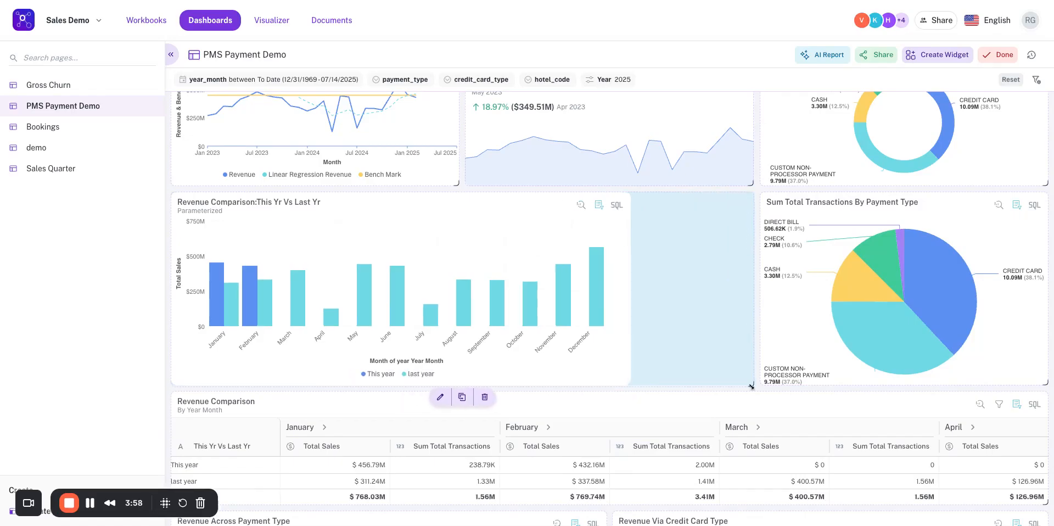
Edit the Revenue Comparison:This Yr Vs Last Yr widget and open its "this yr vs last yr" formula column.
{"action": "left_click", "coordinate": [439, 396]}
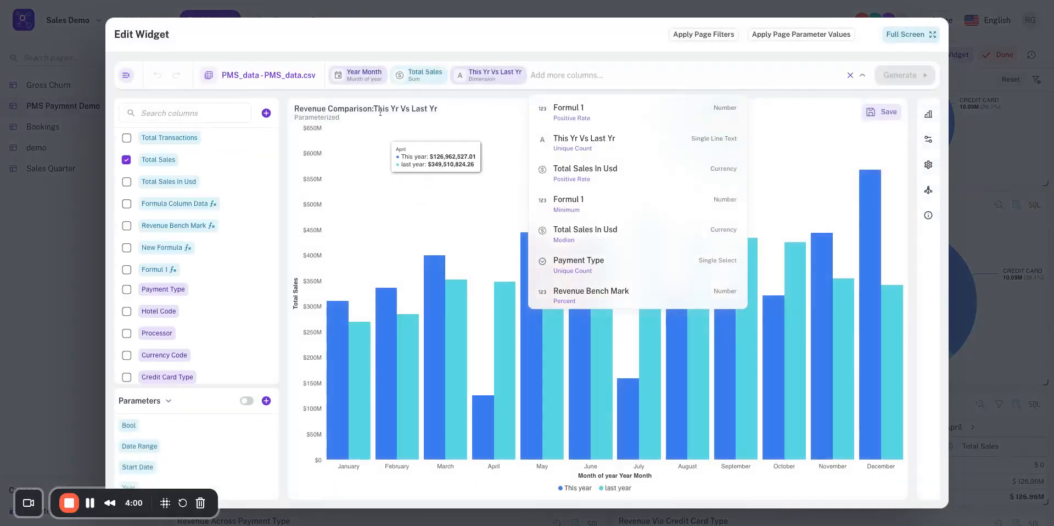
{"action": "left_click", "coordinate": [574, 48]}
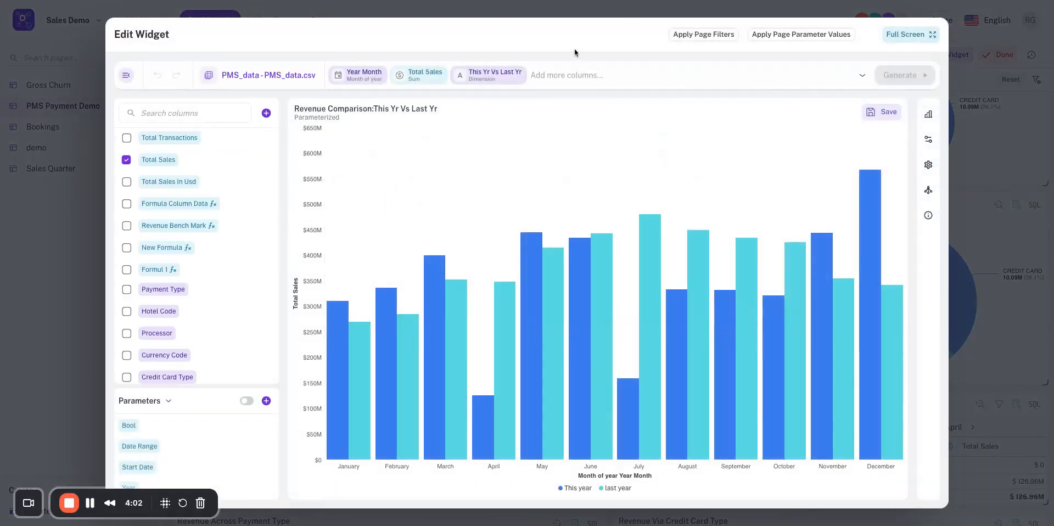
{"action": "mouse_move", "coordinate": [406, 189]}
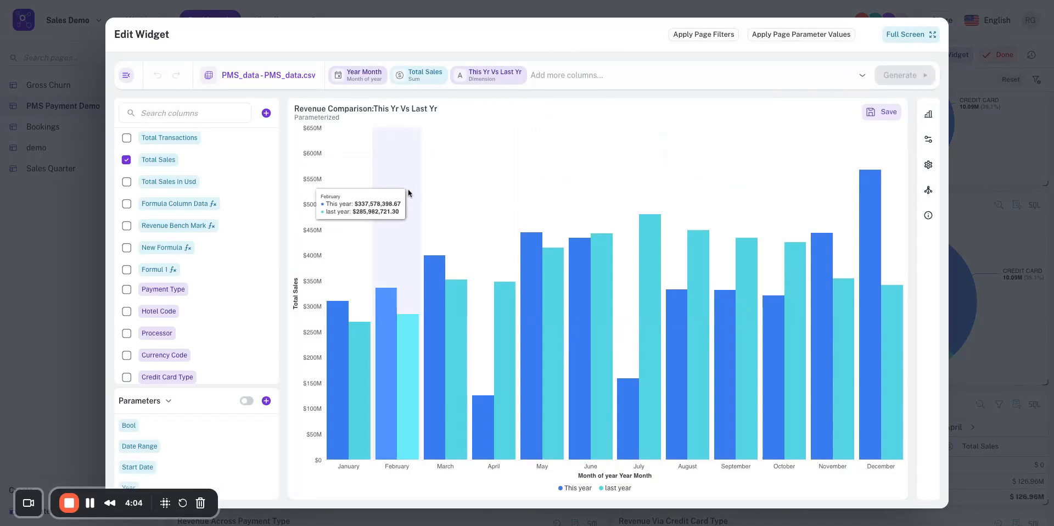
{"action": "left_click", "coordinate": [266, 114]}
{"action": "left_click", "coordinate": [443, 358]}
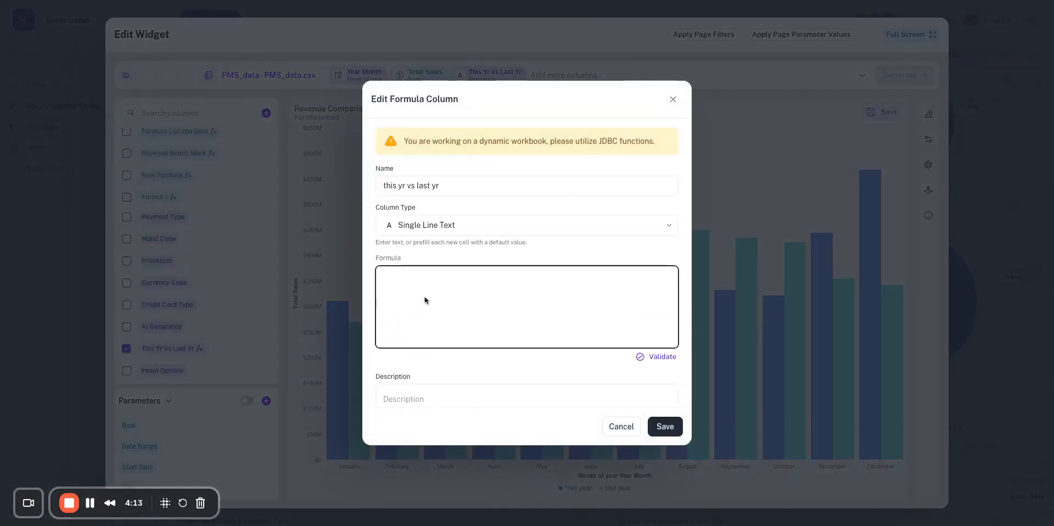
Enter the formula case WHEN DATE_PART('year',year_month)={{year}} then 'This year' when DATE_PART('year', year_month)={{year}}-1 then 'last year' else null end, and validate it.
{"action": "type", "text": "case WHEN DATE_PART('year',year_month)={{year}} then 'This year' when DATE_PART('year', year_month)={{year}}-1 then 'last year' else null end"}
{"action": "left_click", "coordinate": [659, 357]}
{"action": "scroll", "coordinate": [576, 352], "scroll_direction": "down", "scroll_amount": 1}
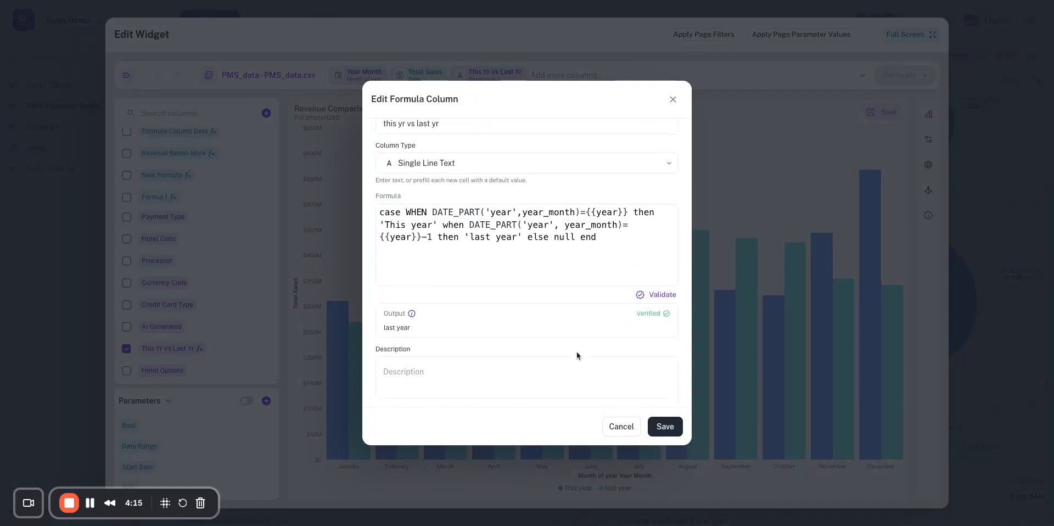
{"action": "left_click_drag", "start_coordinate": [389, 328], "coordinate": [464, 331]}
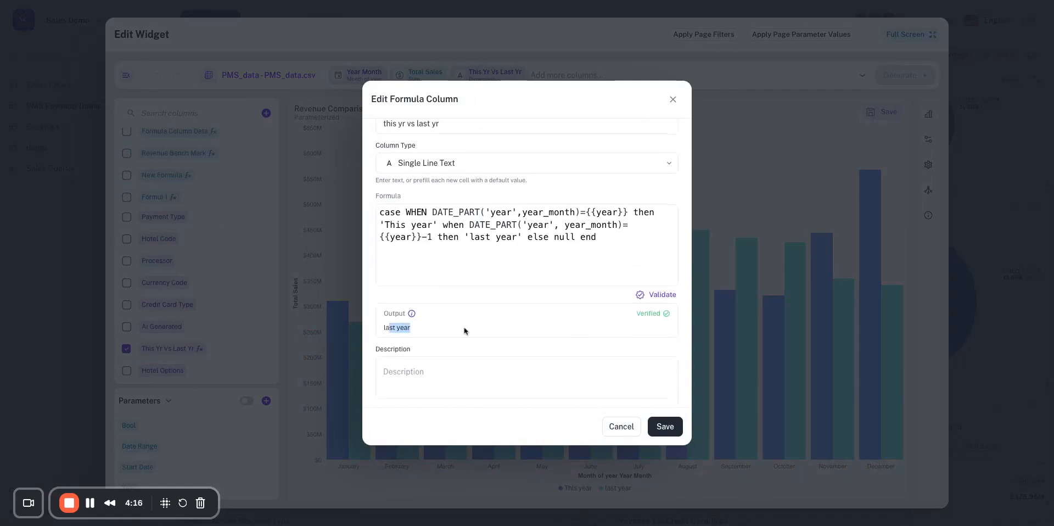
Save the formula column and the Revenue Comparison widget, and finish editing the dashboard layout.
{"action": "left_click", "coordinate": [664, 428]}
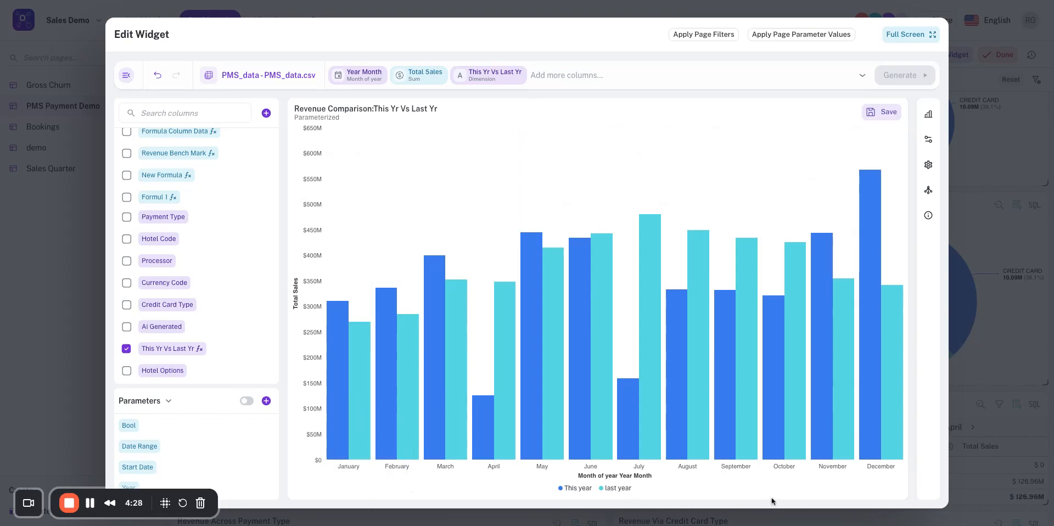
{"action": "left_click", "coordinate": [881, 112]}
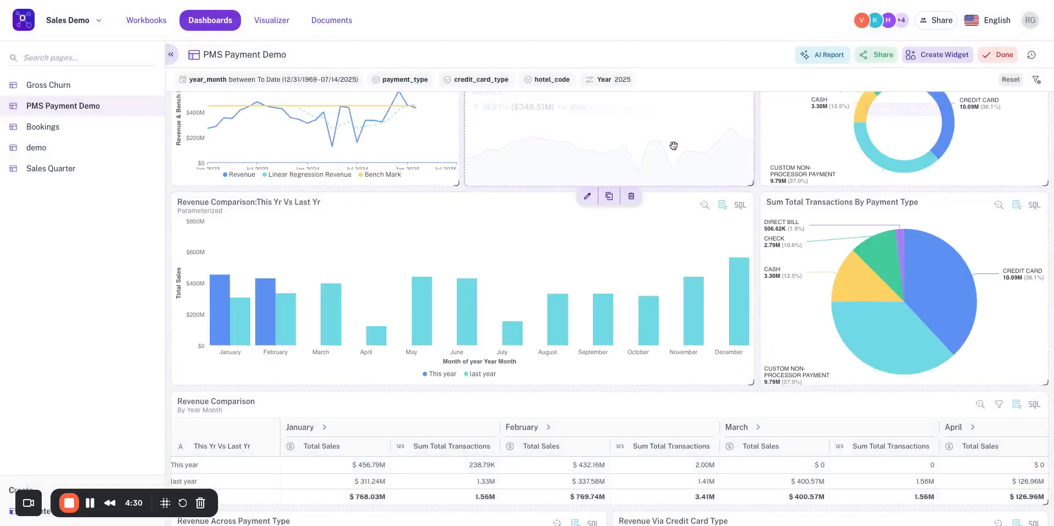
{"action": "left_click", "coordinate": [998, 54]}
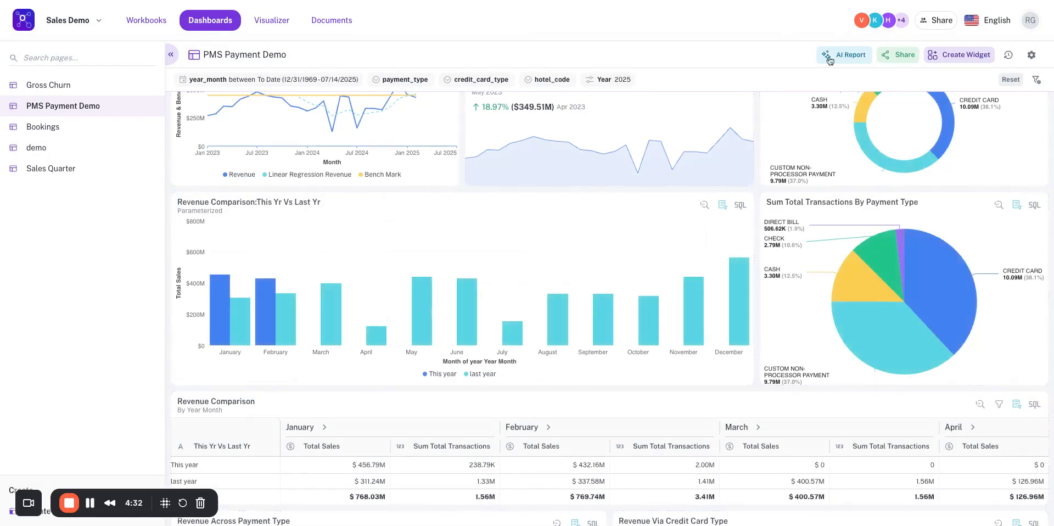
Set the dashboard's Year parameter to 2024 and apply it.
{"action": "left_click", "coordinate": [614, 80]}
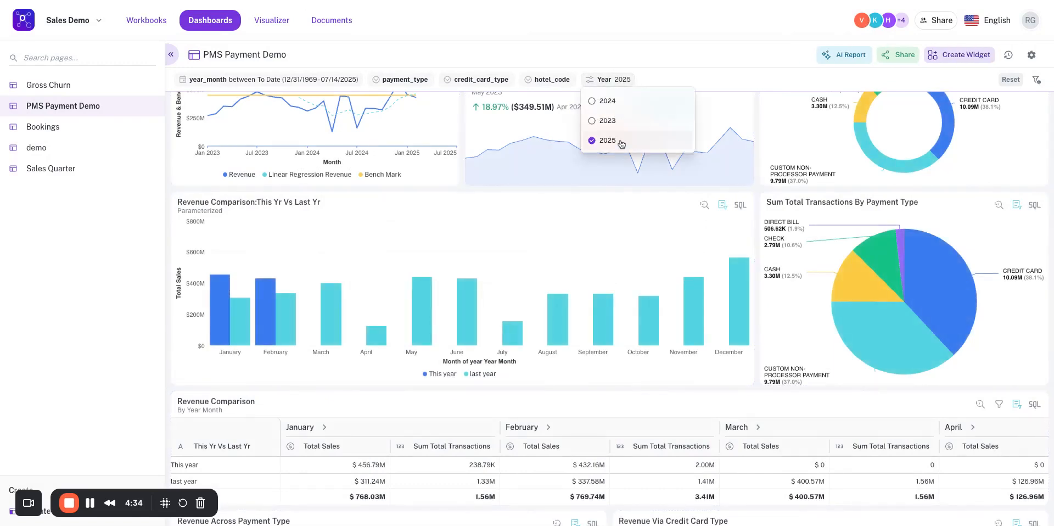
{"action": "left_click", "coordinate": [725, 55]}
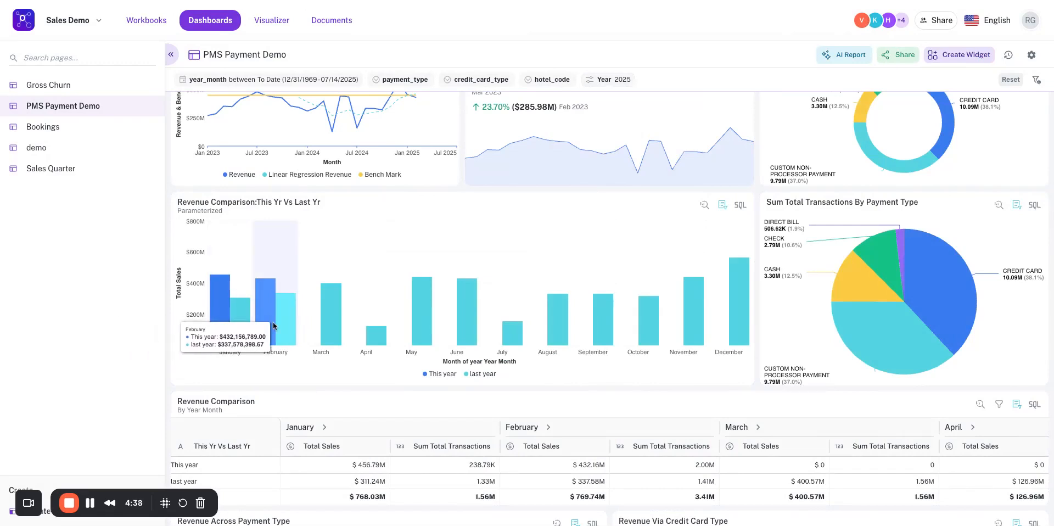
{"action": "left_click", "coordinate": [608, 85]}
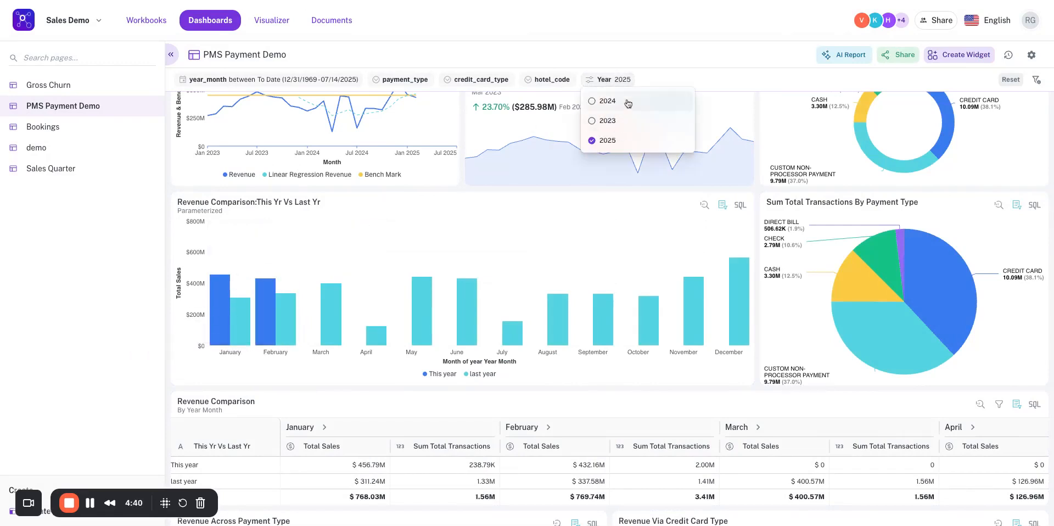
{"action": "left_click", "coordinate": [735, 69]}
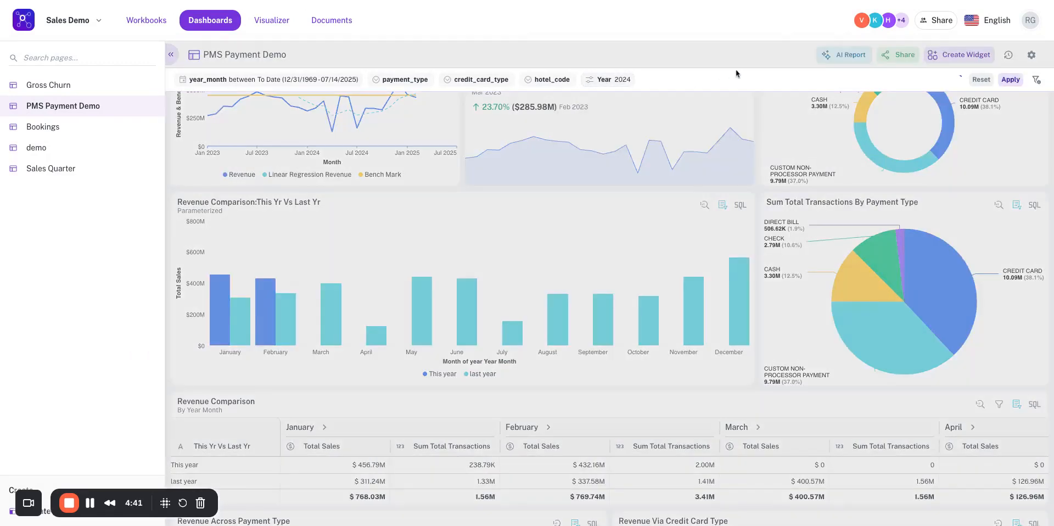
{"action": "left_click", "coordinate": [1011, 81]}
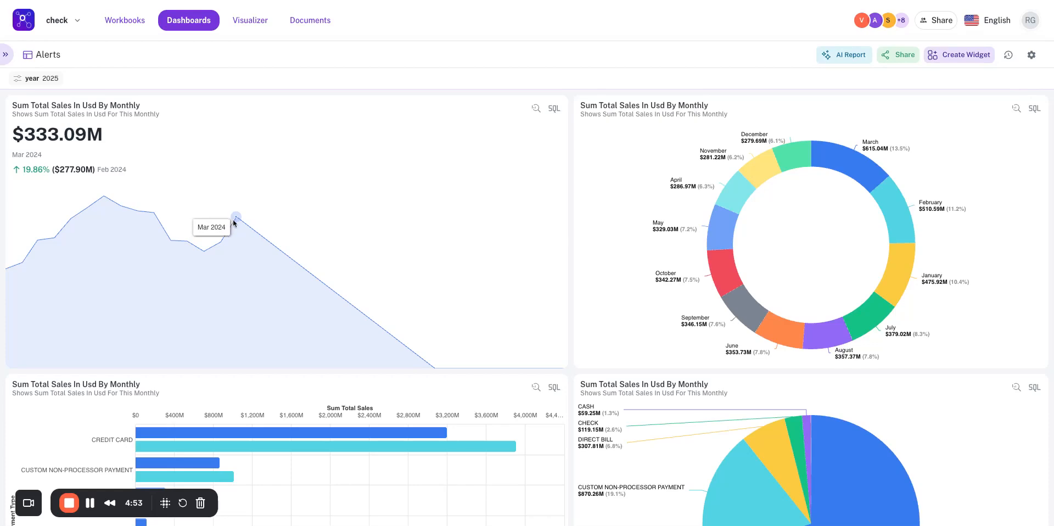
Create a Sum Total Sales In Usd alert from the area chart's Mar 2024 point with threshold condition Greater Than and value 100000.
{"action": "left_click", "coordinate": [236, 217]}
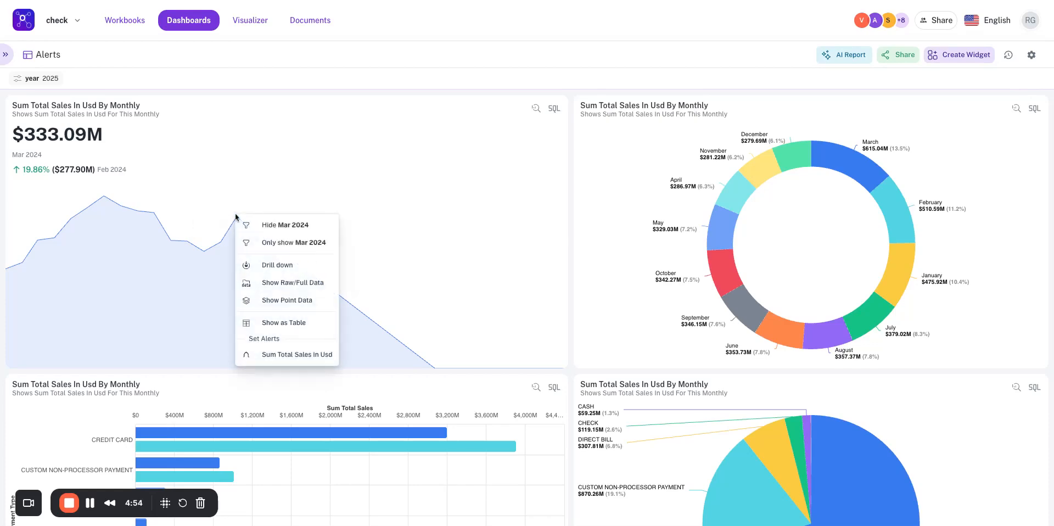
{"action": "left_click", "coordinate": [274, 356]}
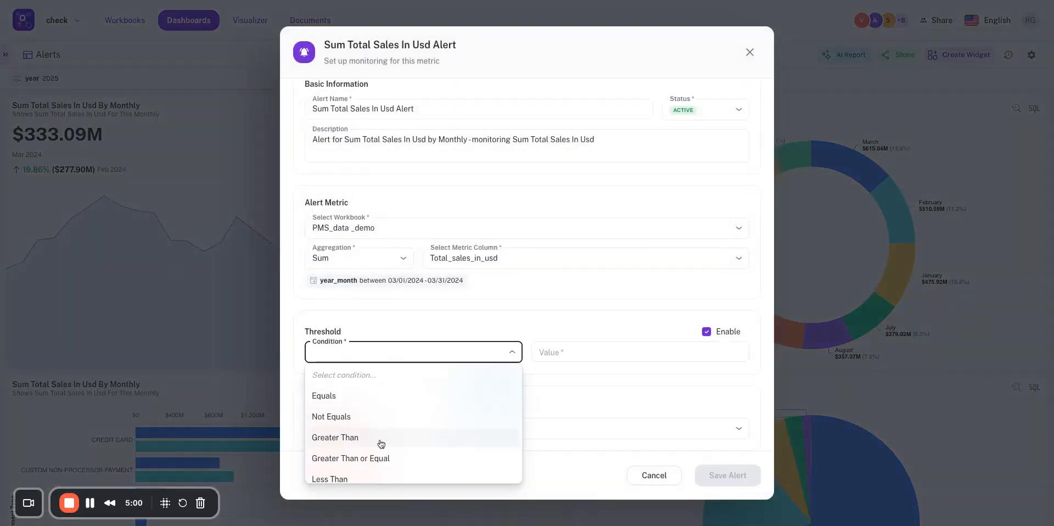
{"action": "scroll", "coordinate": [381, 447], "scroll_direction": "down", "scroll_amount": 1}
{"action": "scroll", "coordinate": [381, 448], "scroll_direction": "down", "scroll_amount": 1}
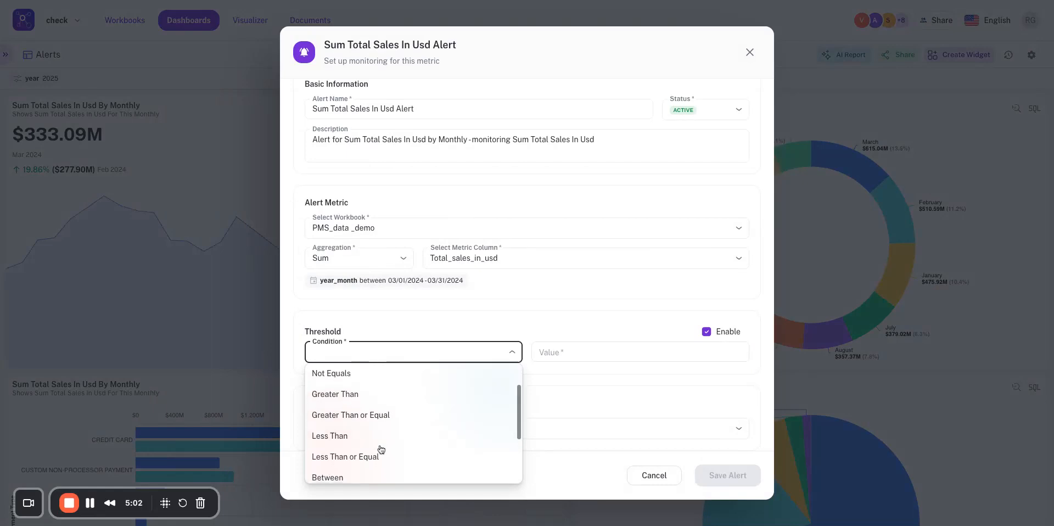
{"action": "left_click", "coordinate": [392, 397]}
{"action": "left_click", "coordinate": [591, 346]}
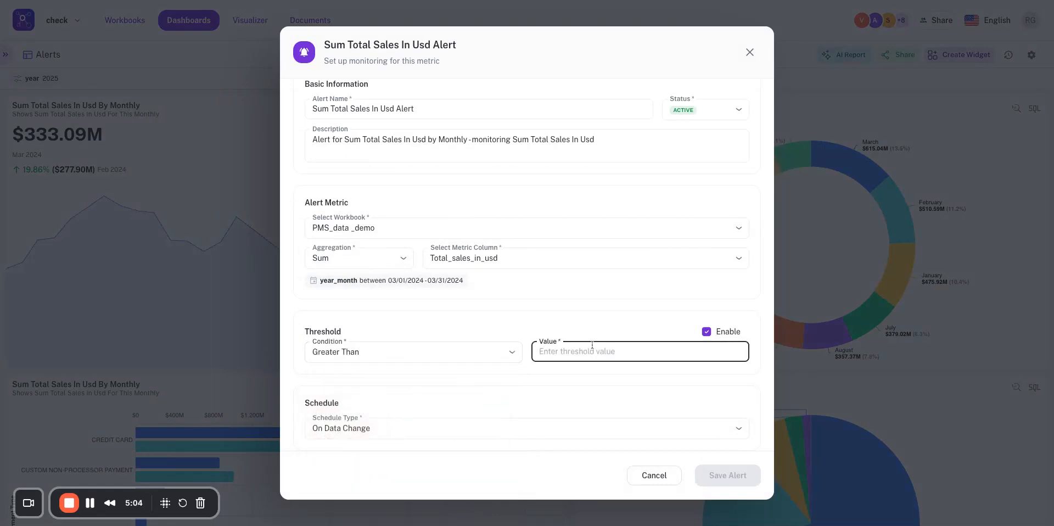
{"action": "type", "text": "100000"}
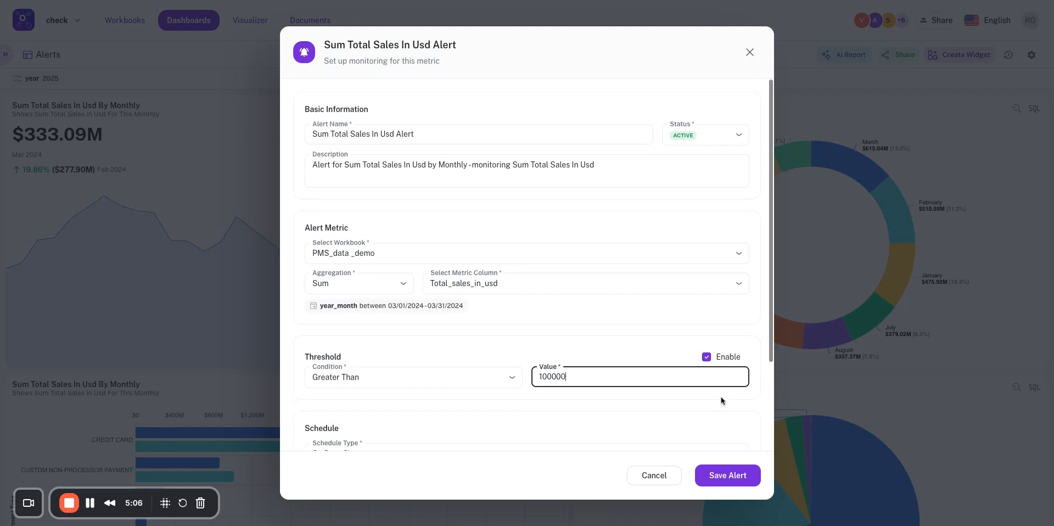
Review the alert's schedule and notification settings, and save the alert.
{"action": "scroll", "coordinate": [721, 397], "scroll_direction": "down", "scroll_amount": 1}
{"action": "scroll", "coordinate": [539, 278], "scroll_direction": "down", "scroll_amount": 2}
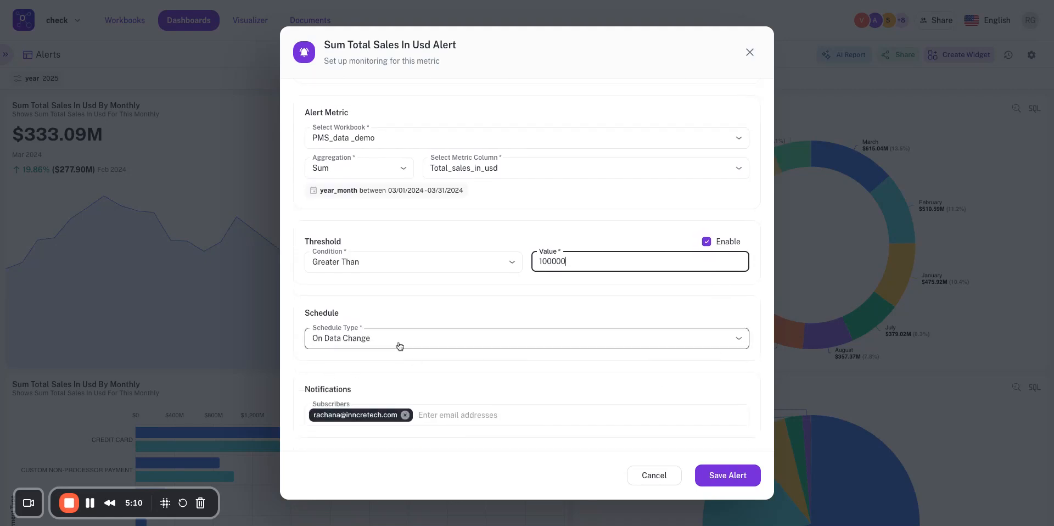
{"action": "scroll", "coordinate": [397, 349], "scroll_direction": "up", "scroll_amount": 3}
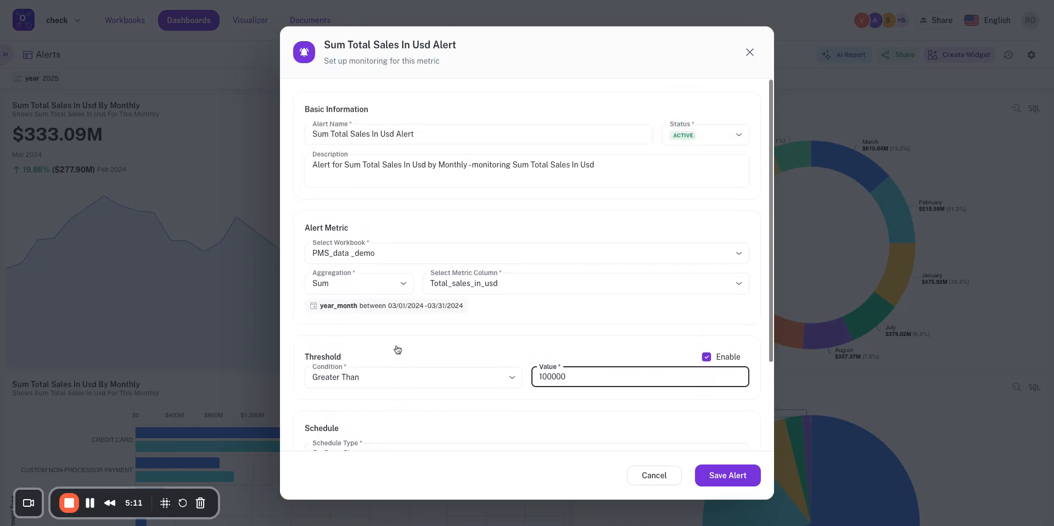
{"action": "left_click", "coordinate": [730, 478]}
{"action": "scroll", "coordinate": [147, 173], "scroll_direction": "down", "scroll_amount": 1}
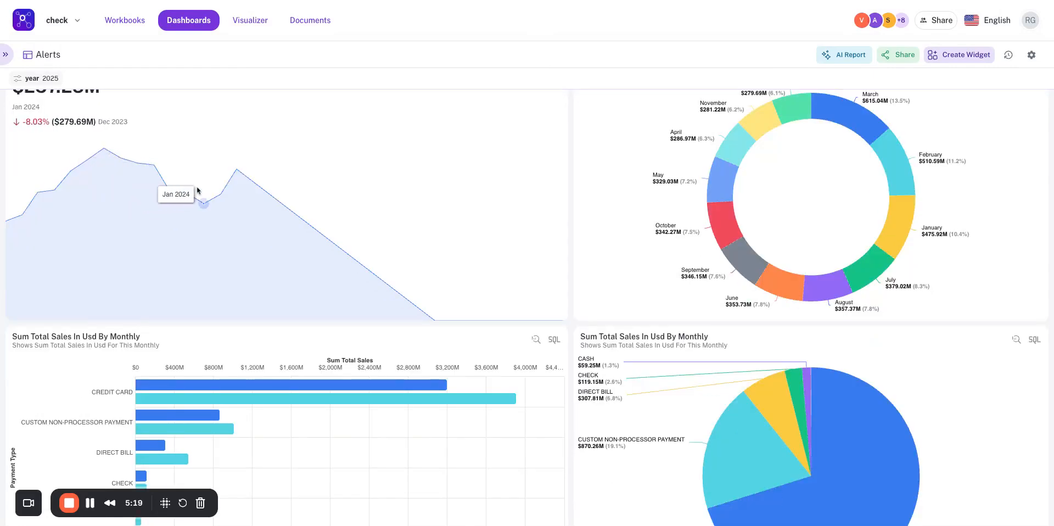
{"action": "scroll", "coordinate": [304, 313], "scroll_direction": "down", "scroll_amount": 1}
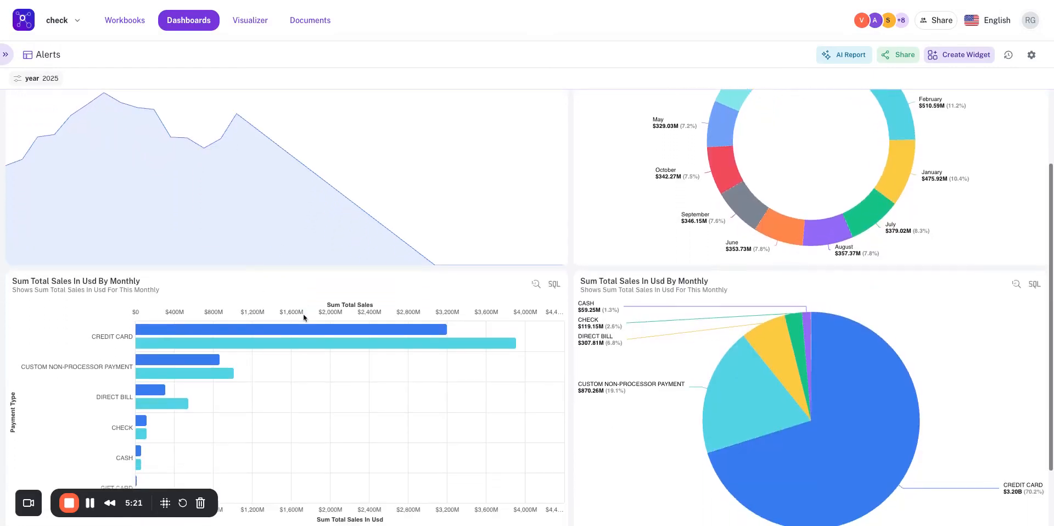
{"action": "mouse_move", "coordinate": [303, 314]}
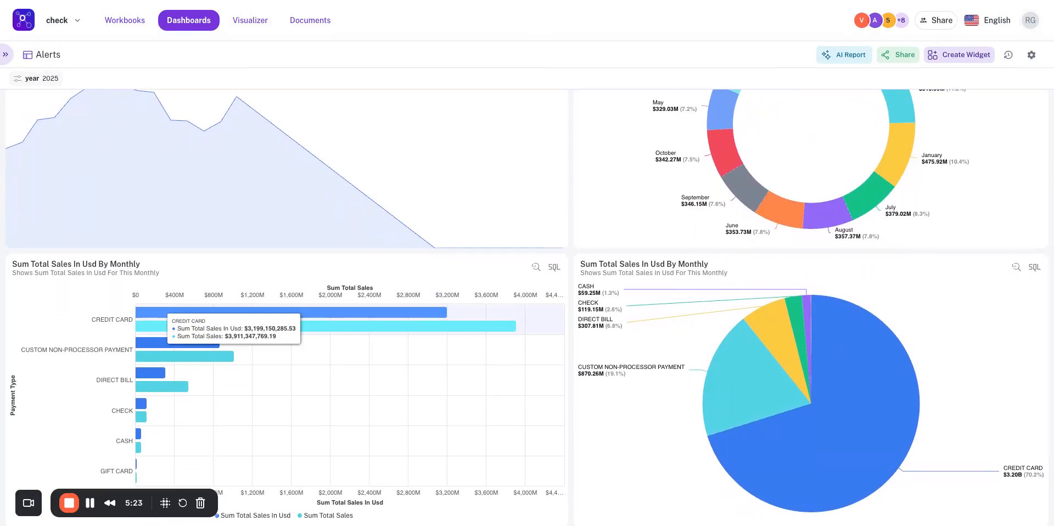
{"action": "scroll", "coordinate": [303, 314], "scroll_direction": "up", "scroll_amount": 1}
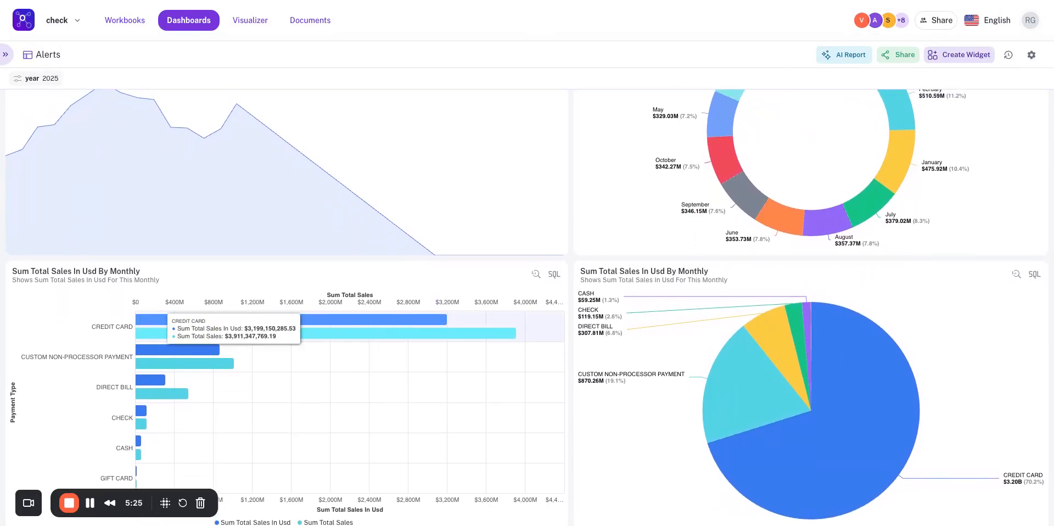
{"action": "scroll", "coordinate": [303, 314], "scroll_direction": "up", "scroll_amount": 1}
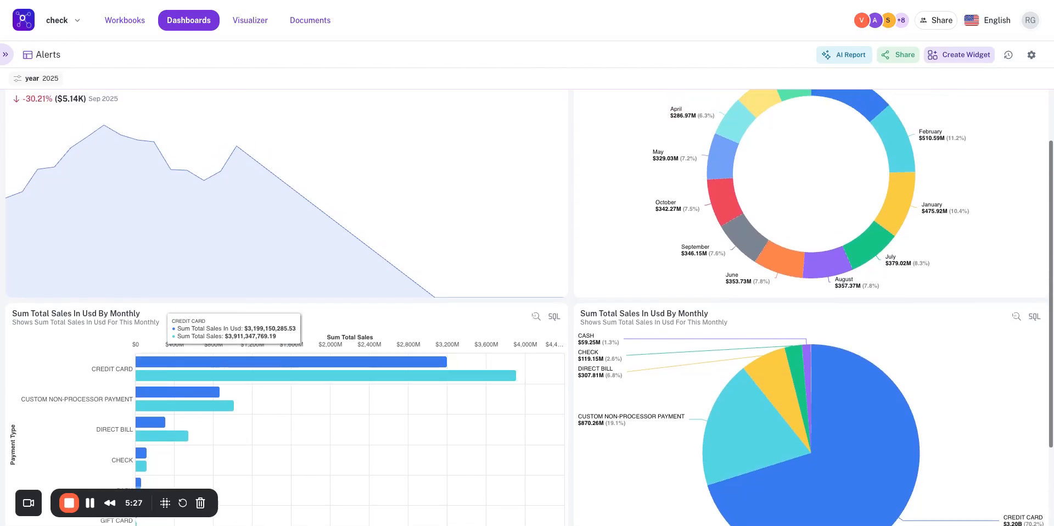